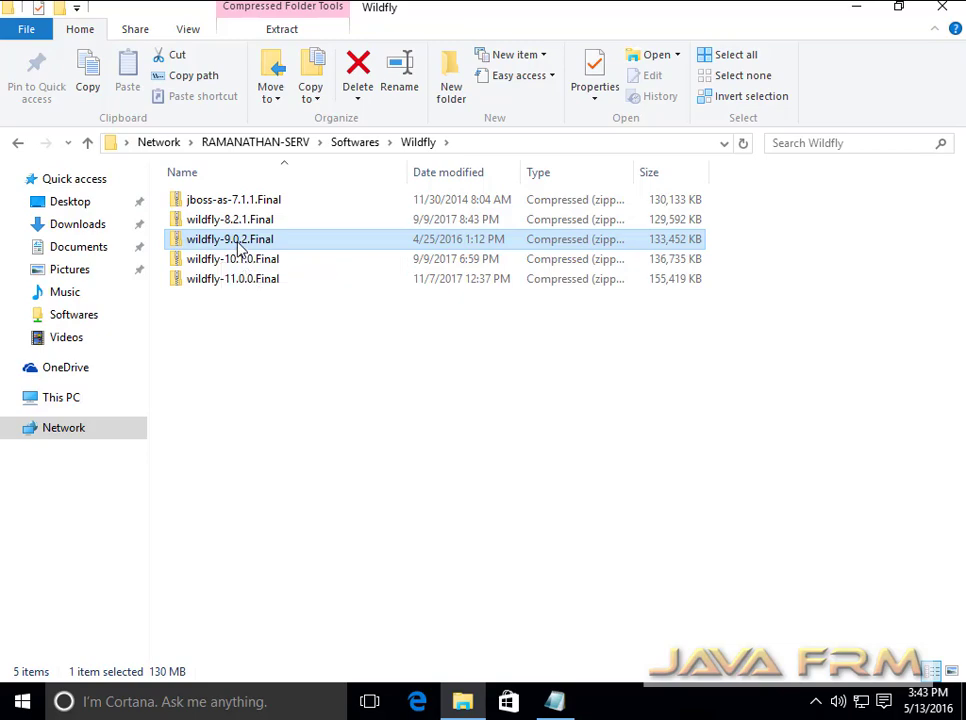
# Step: Open the 7-Zip file extraction options for the wildfly-9.0.2.Final archive and clear the suggested subfolder name
pyautogui.rightClick(240, 247)
pyautogui.moveTo(336, 332)
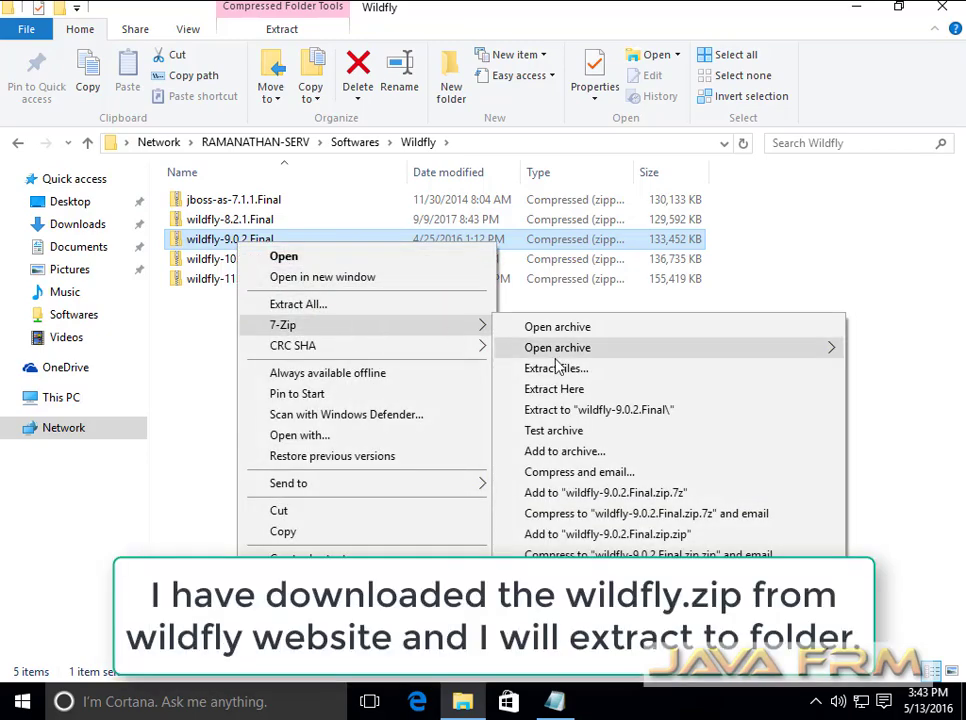
pyautogui.click(595, 370)
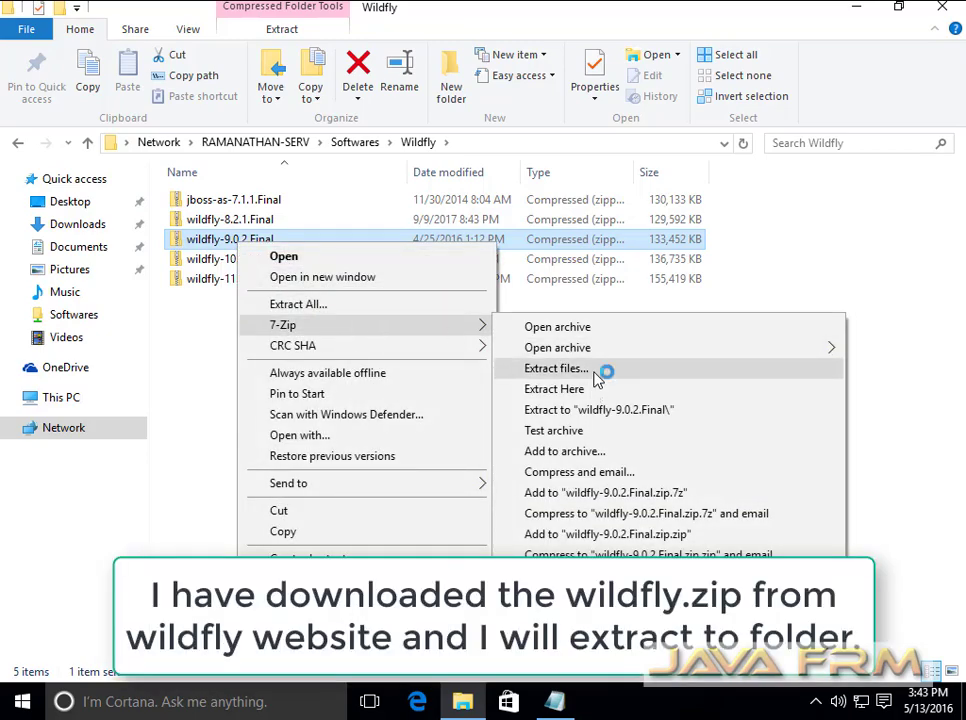
pyautogui.doubleClick(385, 281)
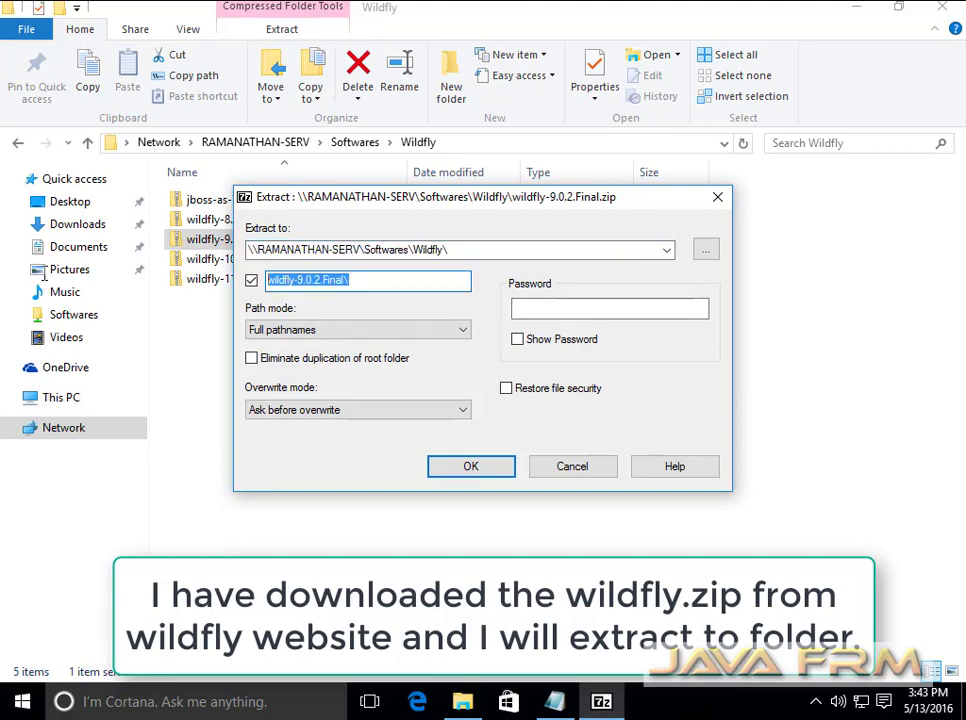
pyautogui.press('BackSpace')
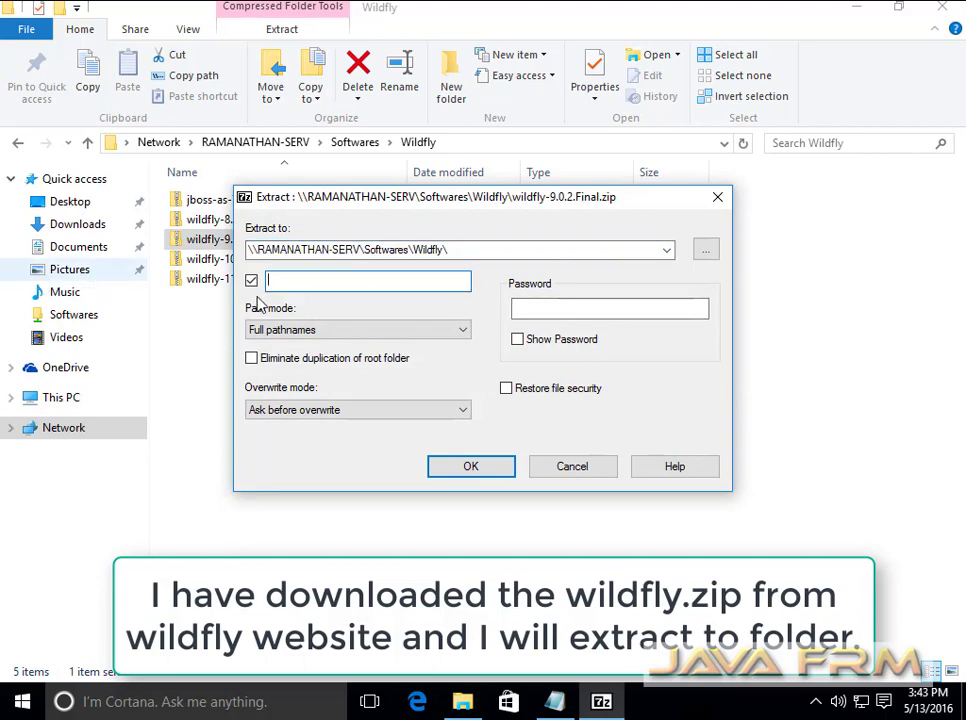
# Step: Set the extraction destination to Local Disk (C:) and extract the archive
pyautogui.click(705, 249)
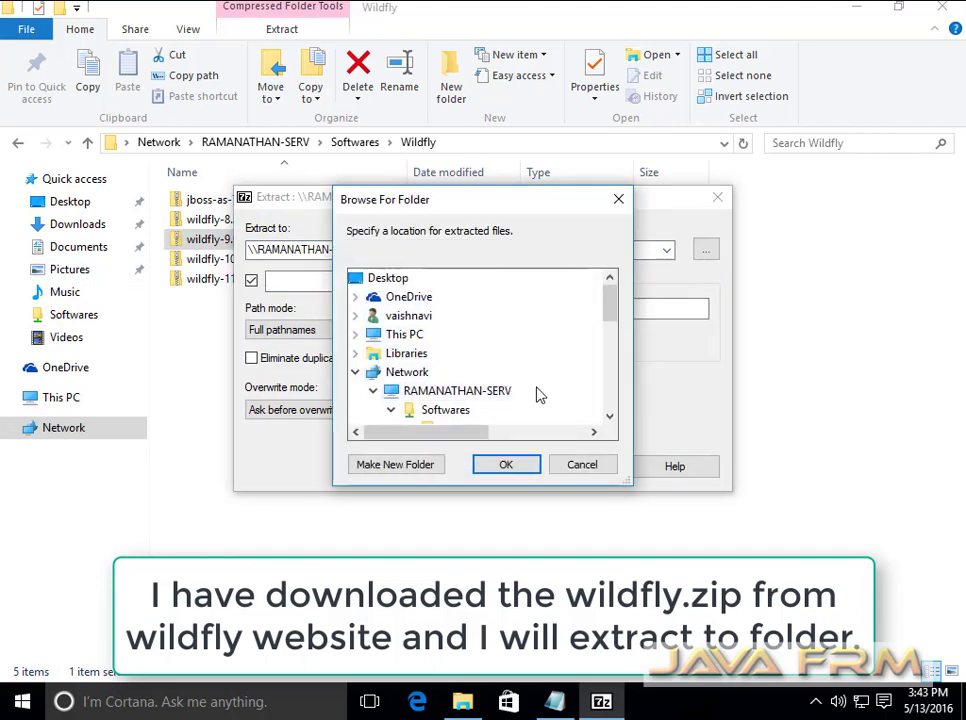
pyautogui.scroll(-7, 522, 390)
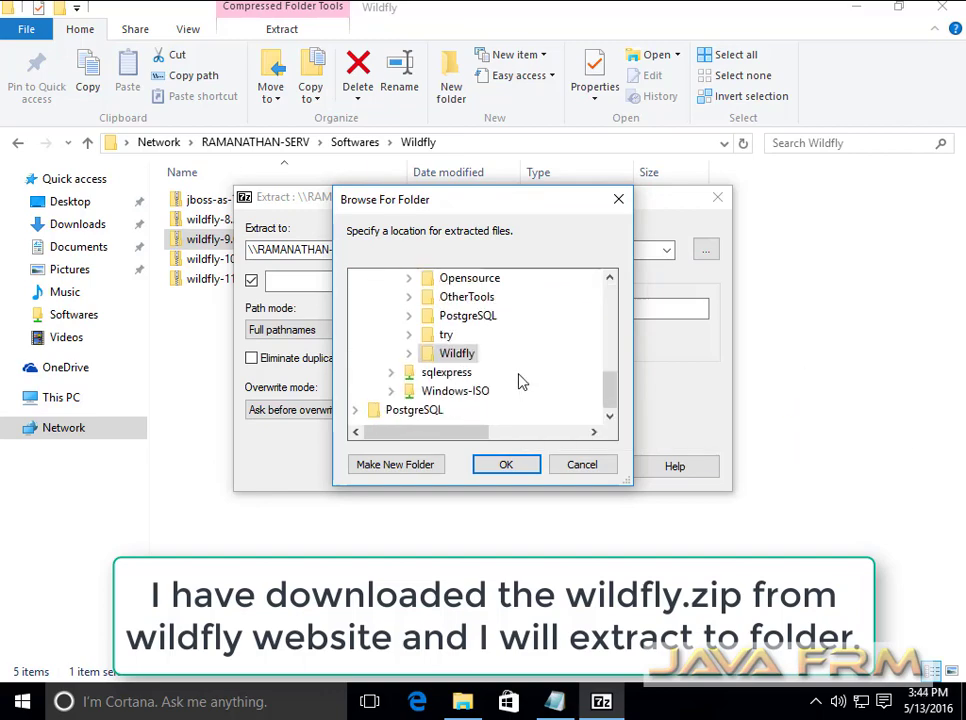
pyautogui.scroll(10, 520, 378)
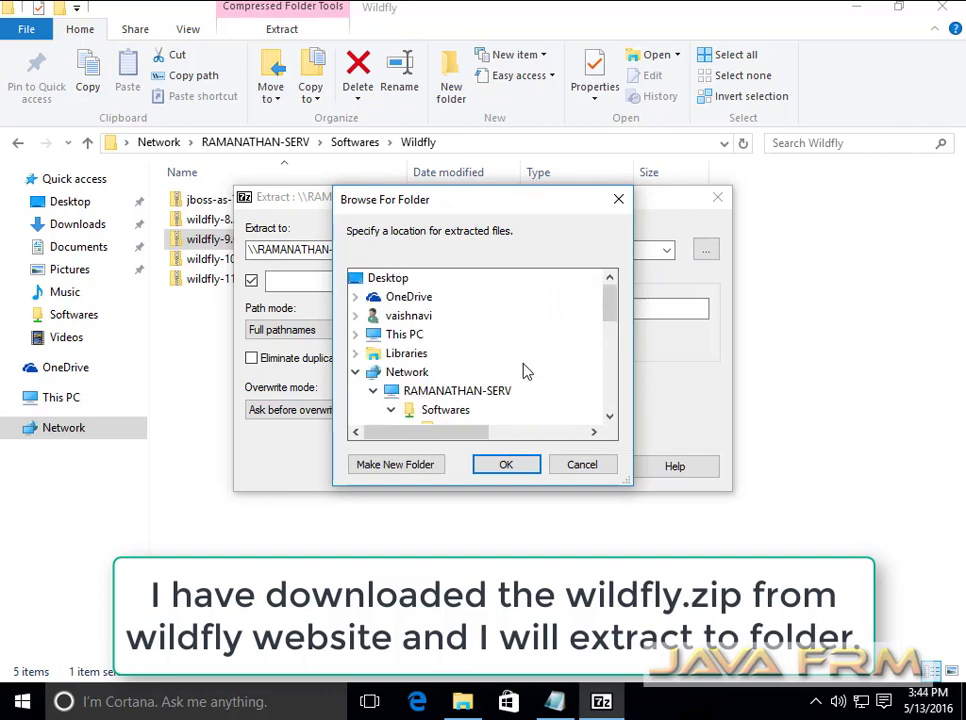
pyautogui.click(362, 335)
pyautogui.click(460, 410)
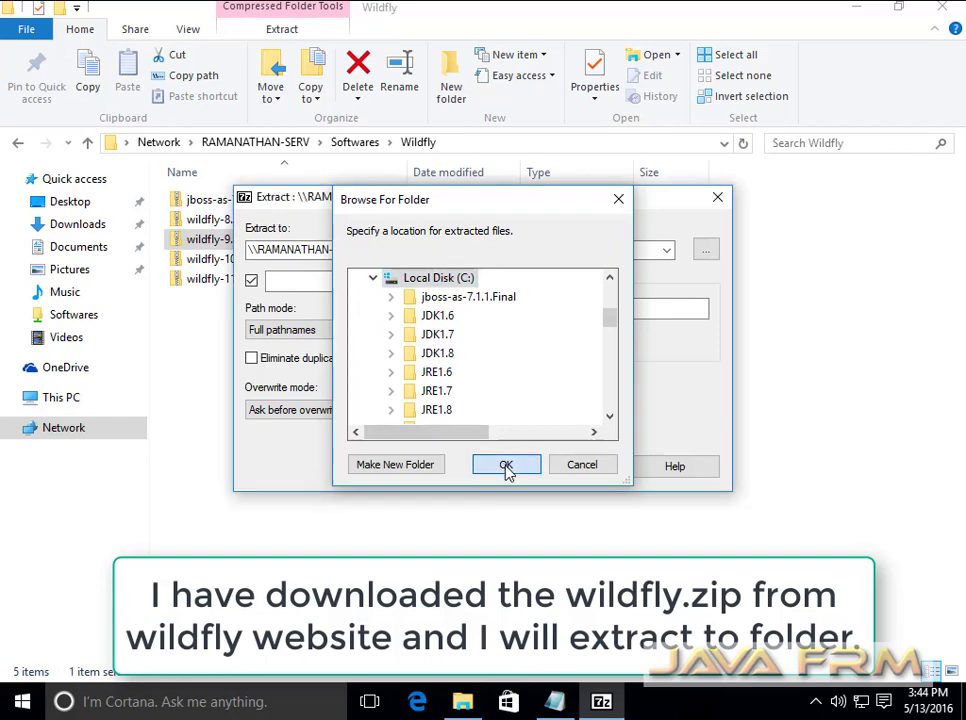
pyautogui.click(506, 465)
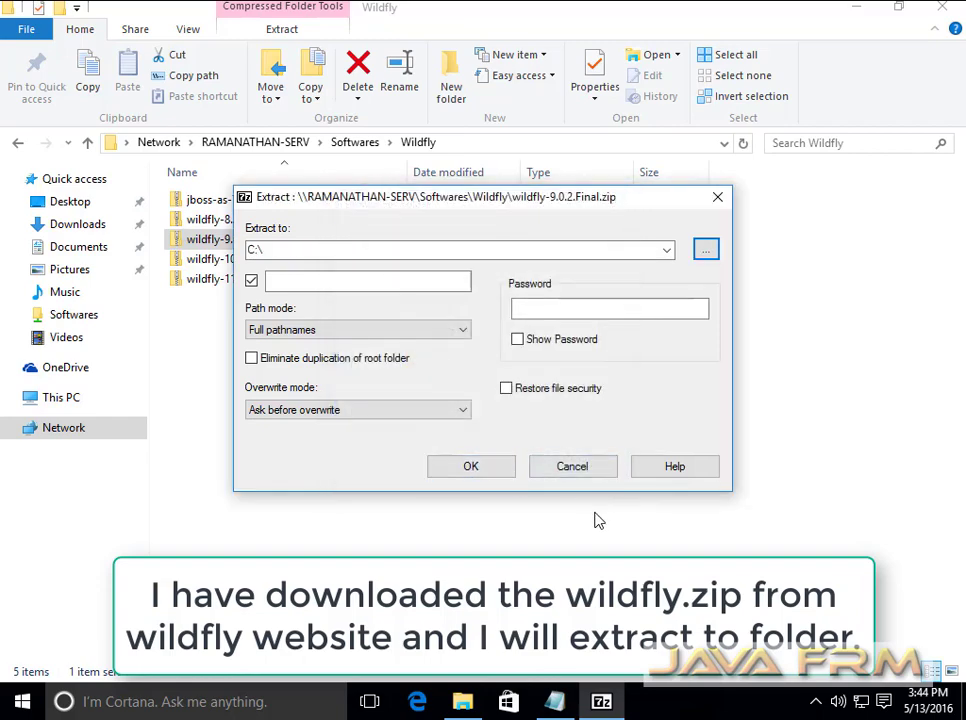
pyautogui.click(471, 467)
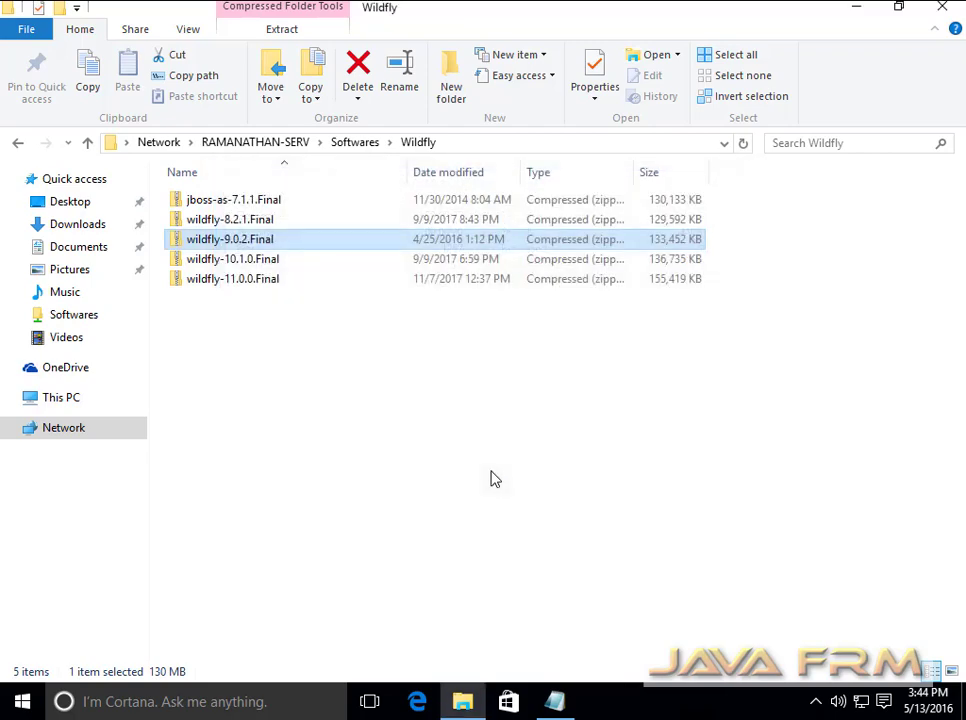
# Step: Go to the bin folder inside C:\wildfly-9.0.2.Final and select the standalone Windows batch file
pyautogui.click(60, 399)
pyautogui.doubleClick(260, 351)
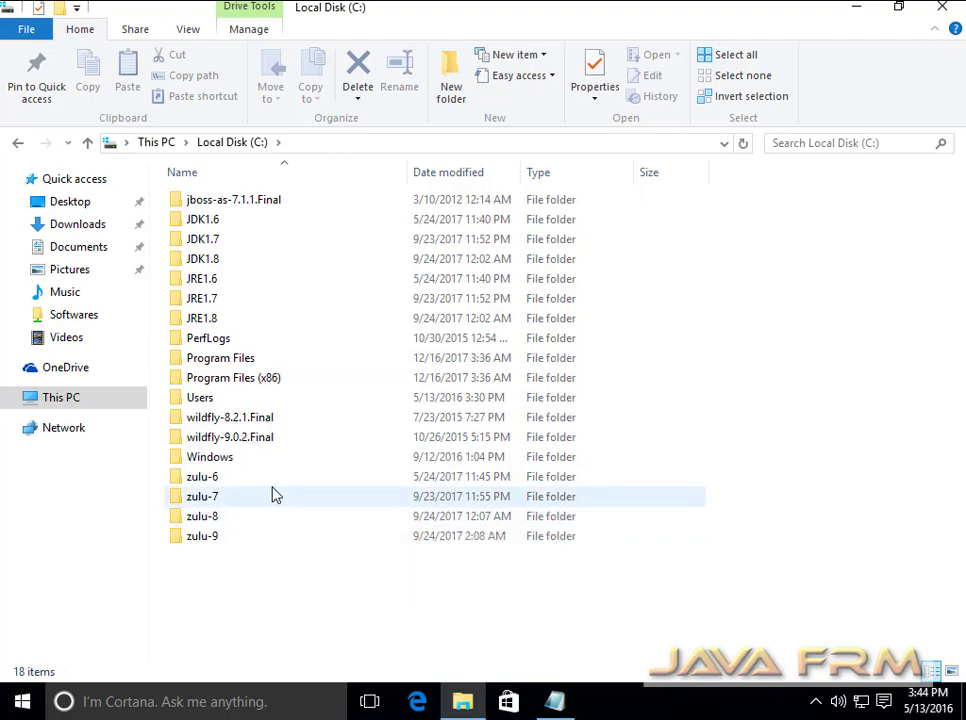
pyautogui.doubleClick(254, 440)
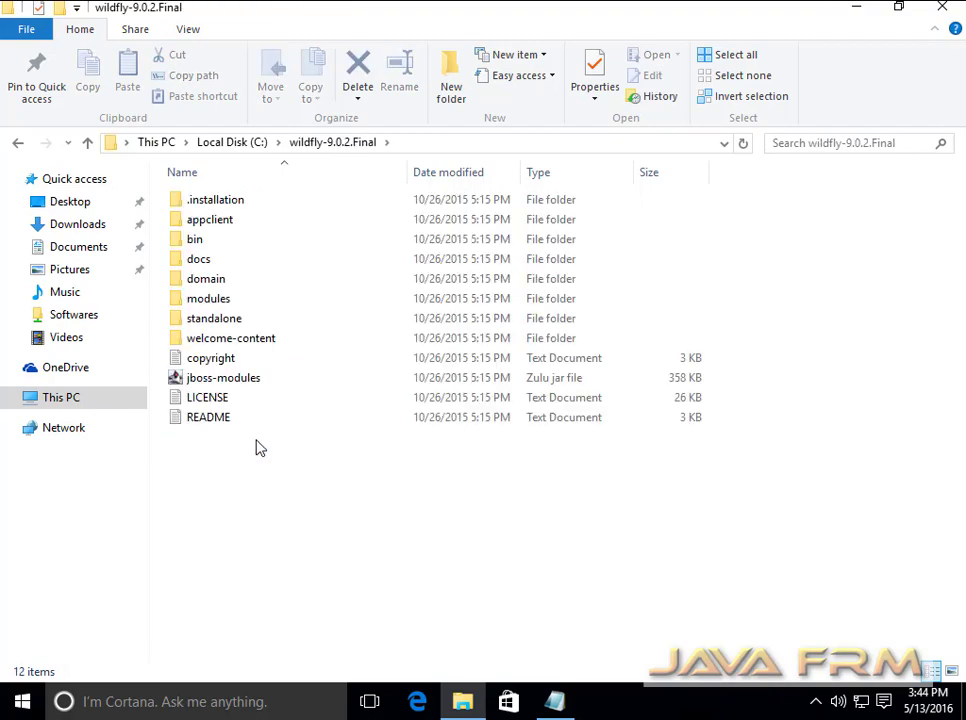
pyautogui.doubleClick(192, 241)
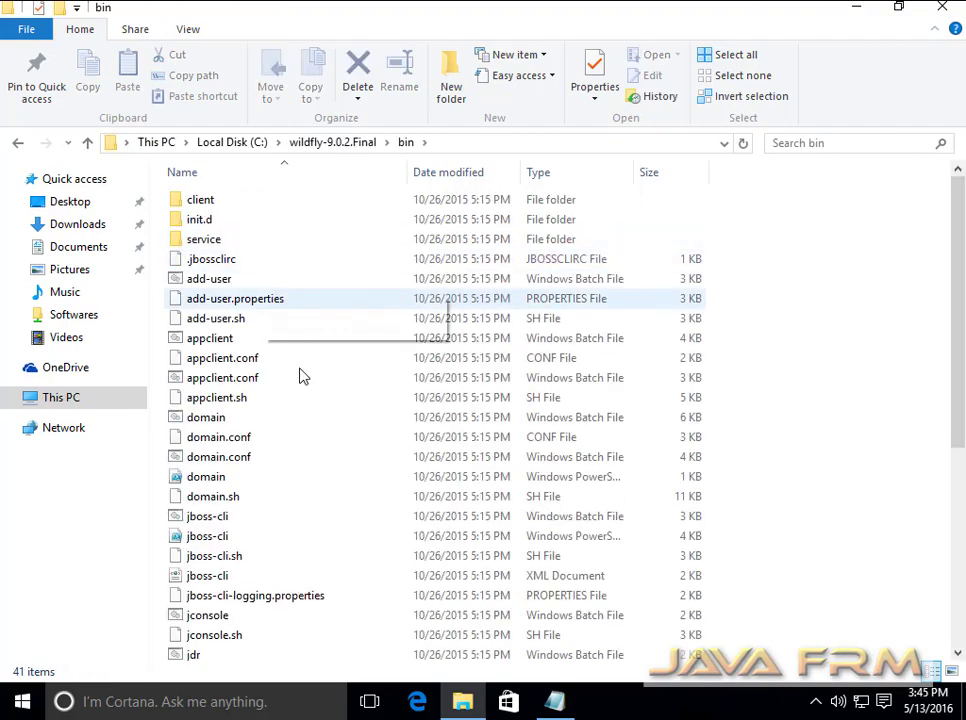
pyautogui.scroll(-6, 303, 430)
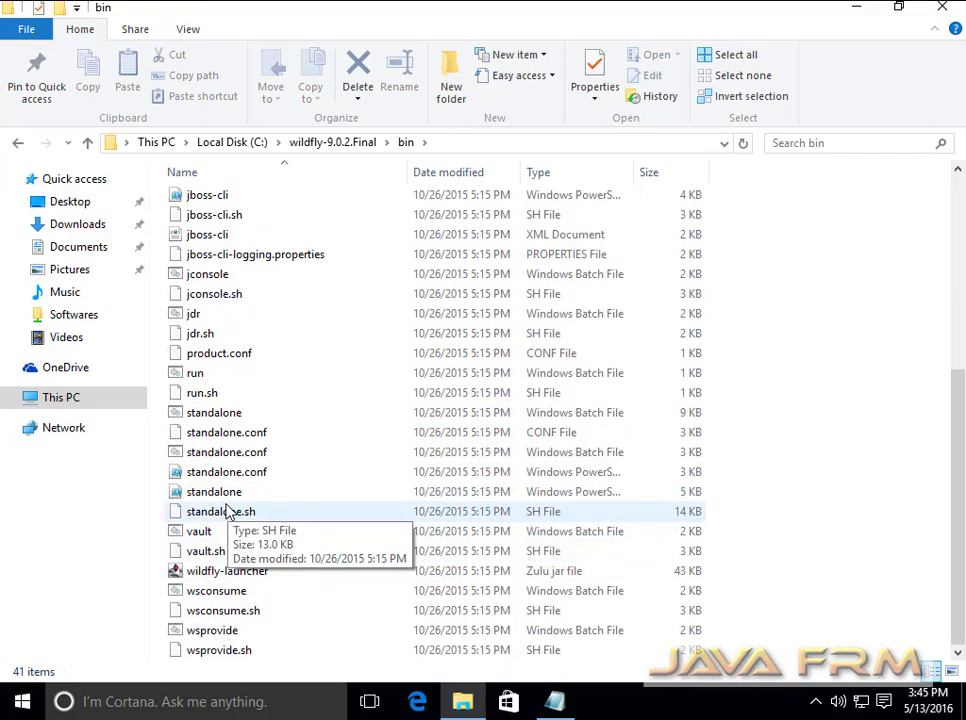
pyautogui.click(225, 495)
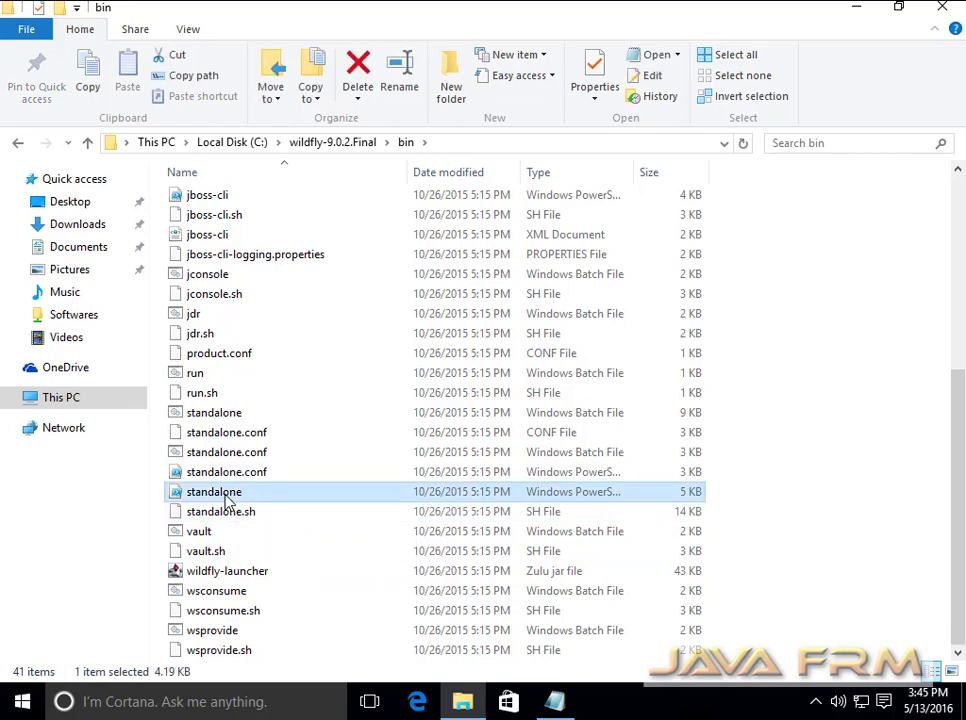
pyautogui.click(230, 415)
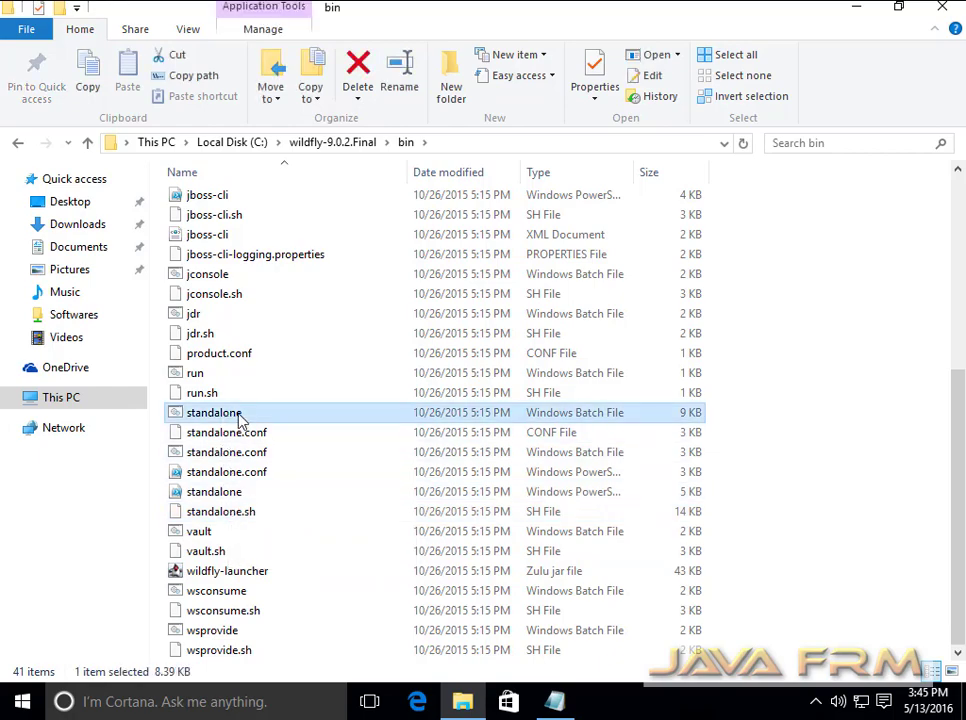
# Step: Open the environment variables settings from the computer's advanced system properties
pyautogui.rightClick(75, 400)
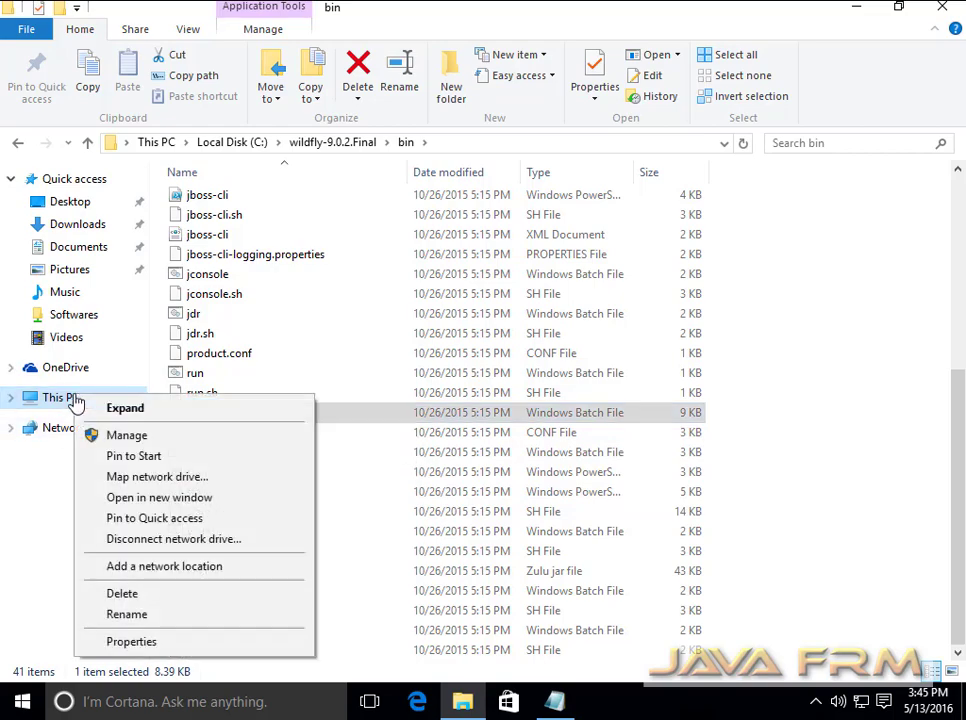
pyautogui.click(127, 643)
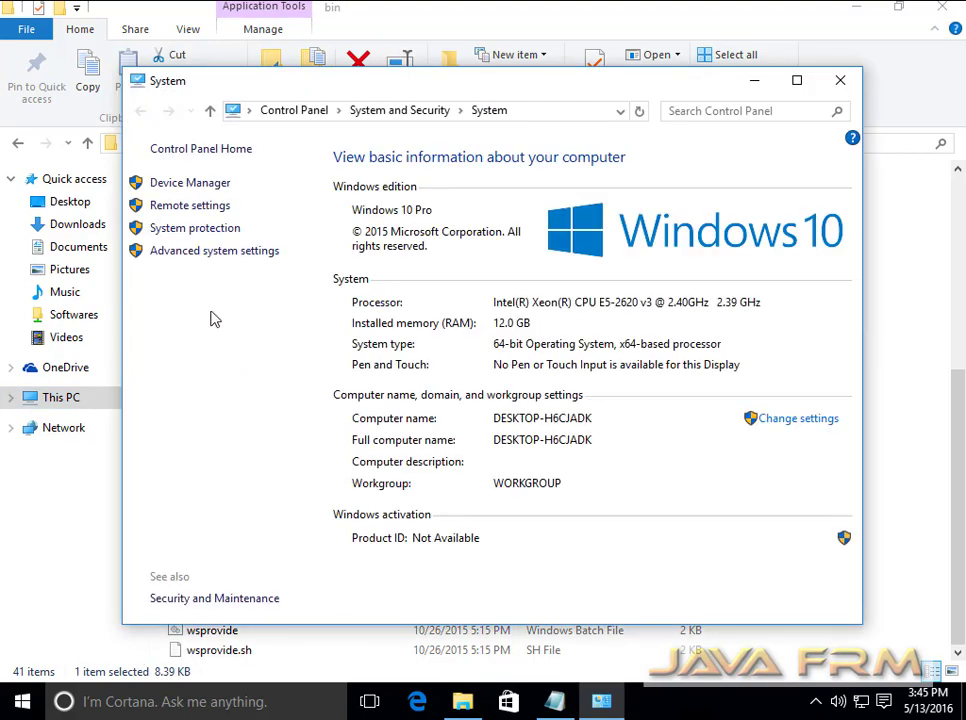
pyautogui.click(218, 254)
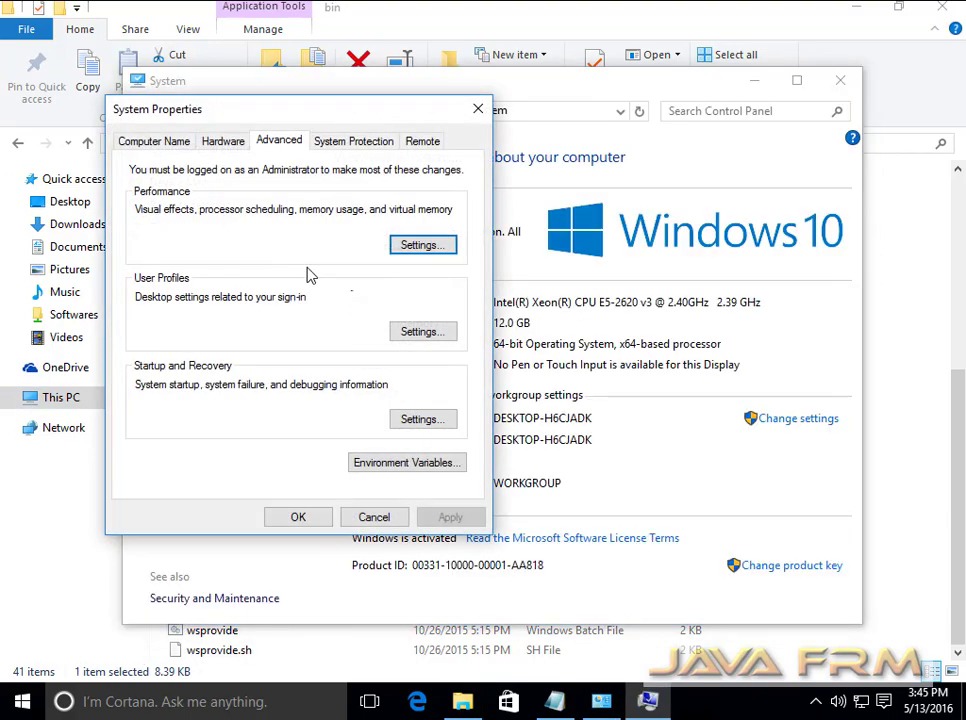
pyautogui.click(406, 463)
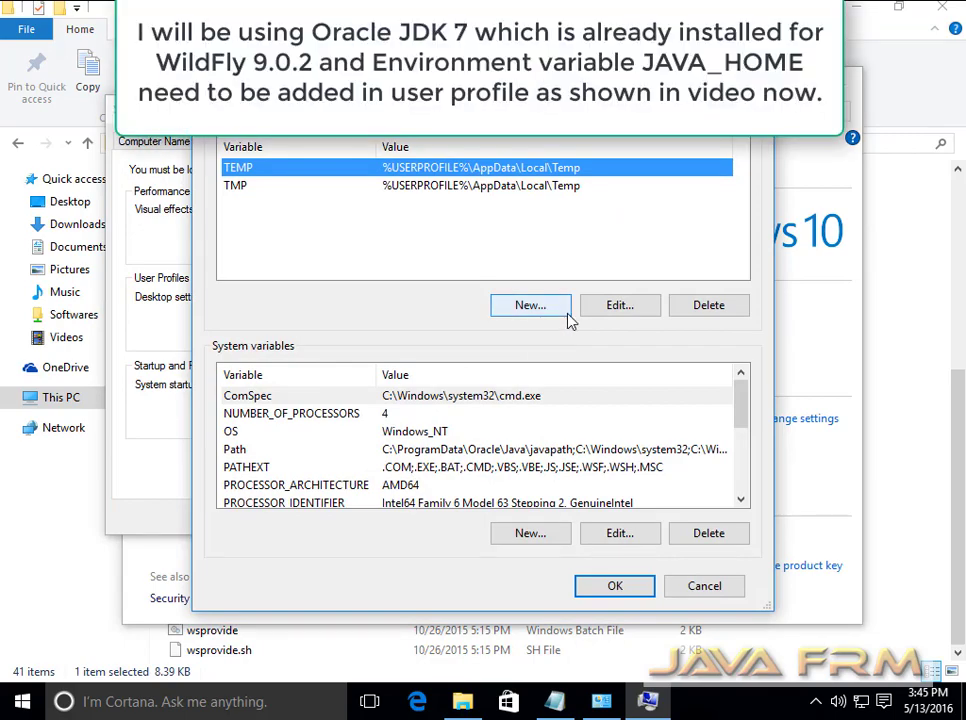
# Step: Add a user variable JAVA_HOME with the value C:\JDK1.7, save it and close the system windows
pyautogui.click(540, 309)
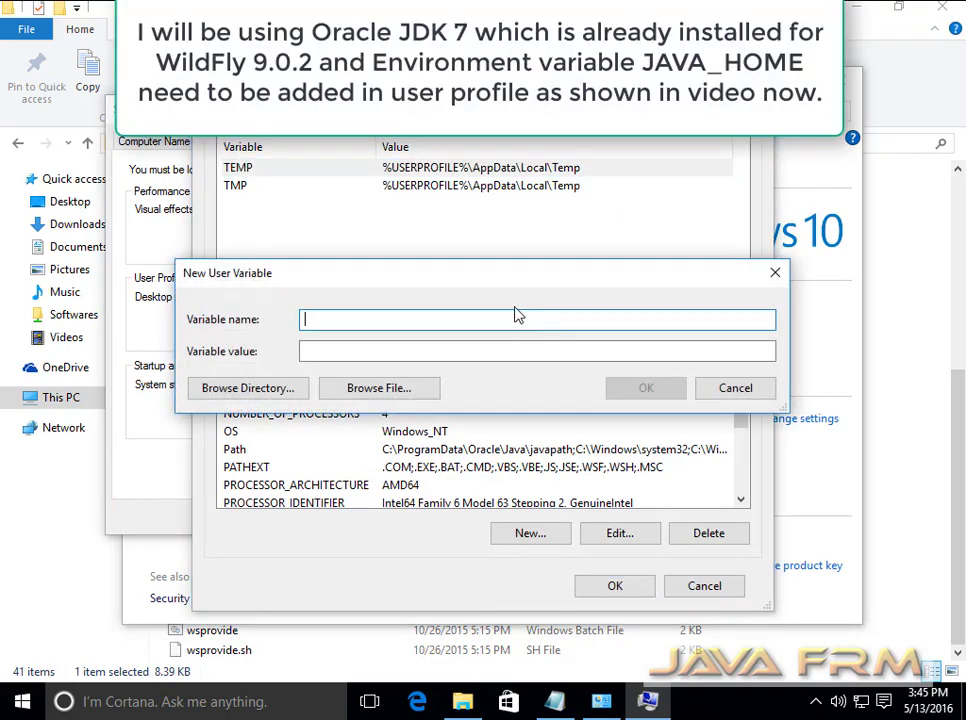
pyautogui.write('JAVA_HOME')
pyautogui.click(351, 352)
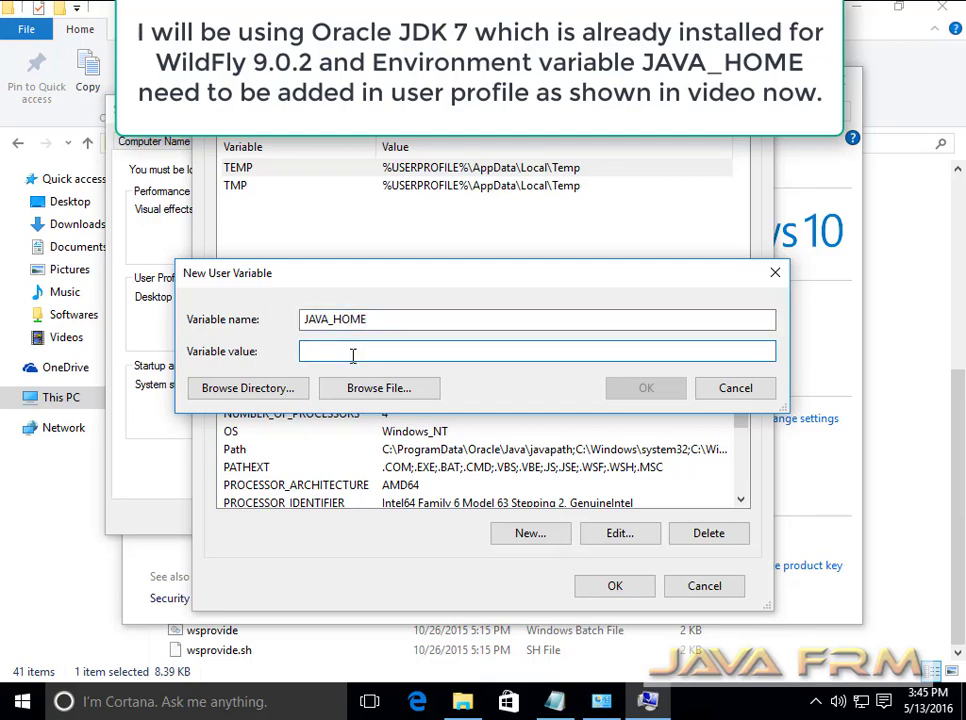
pyautogui.write('C:\\')
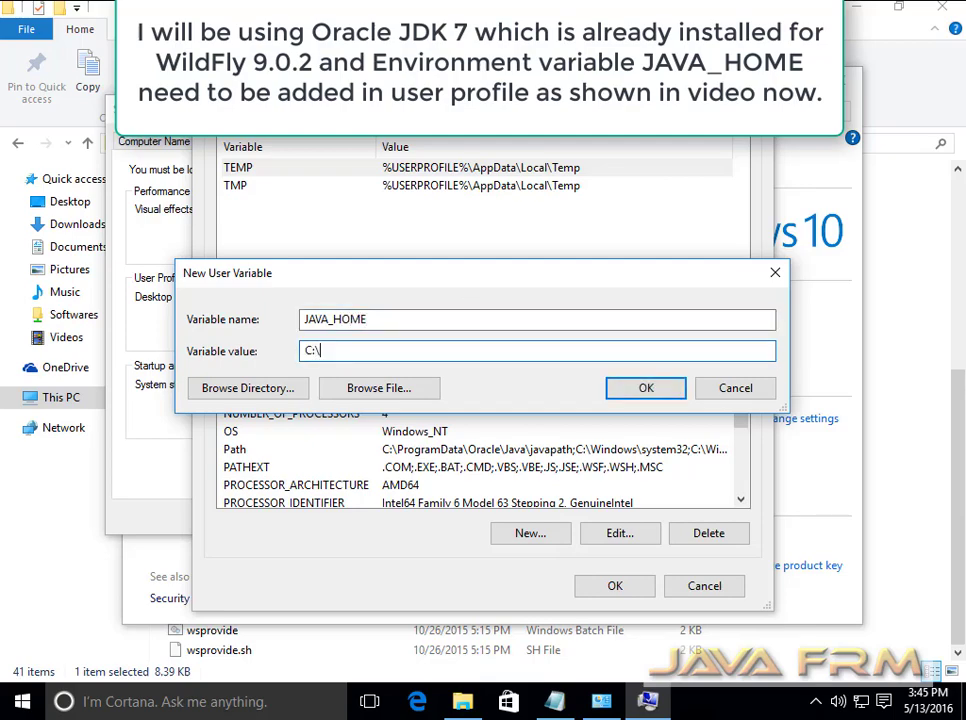
pyautogui.write('JDK1.7')
pyautogui.click(644, 390)
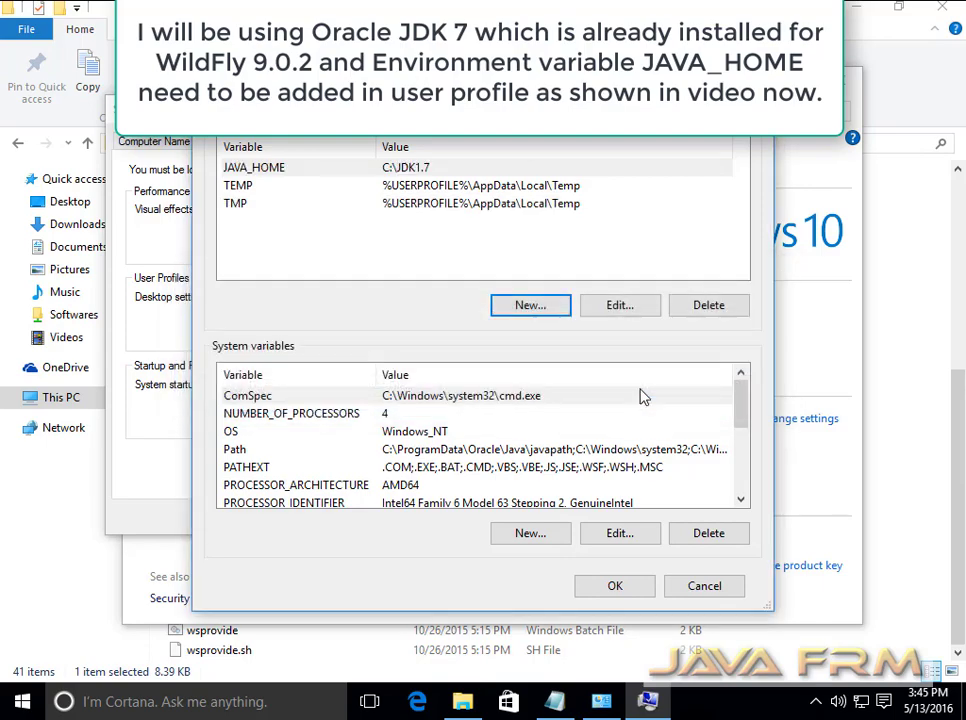
pyautogui.click(630, 594)
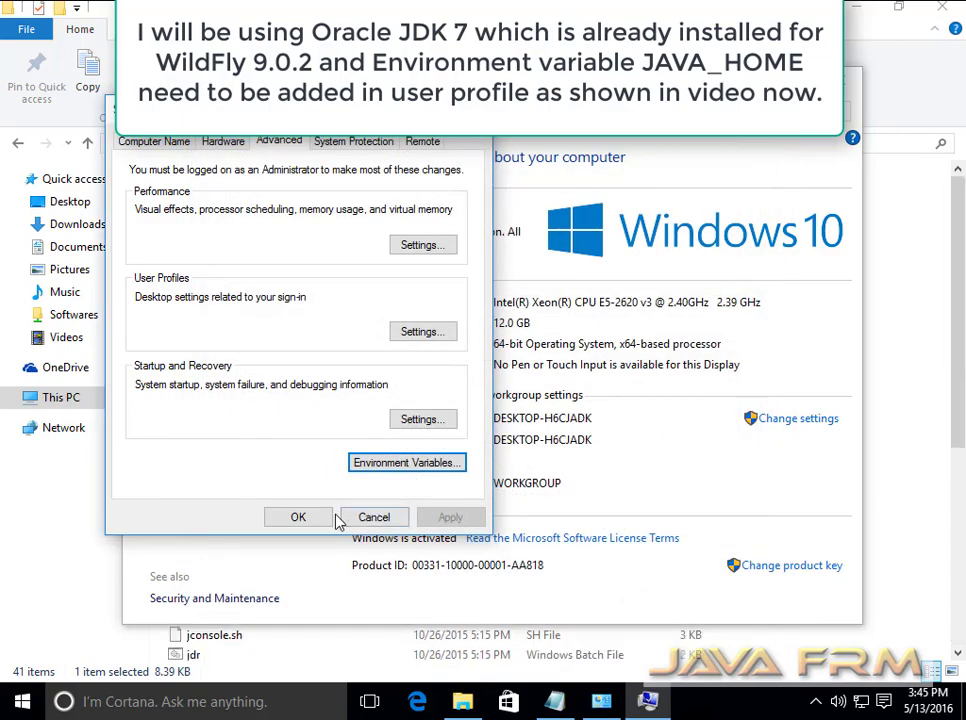
pyautogui.click(298, 516)
pyautogui.hotkey('alt', 'F4')
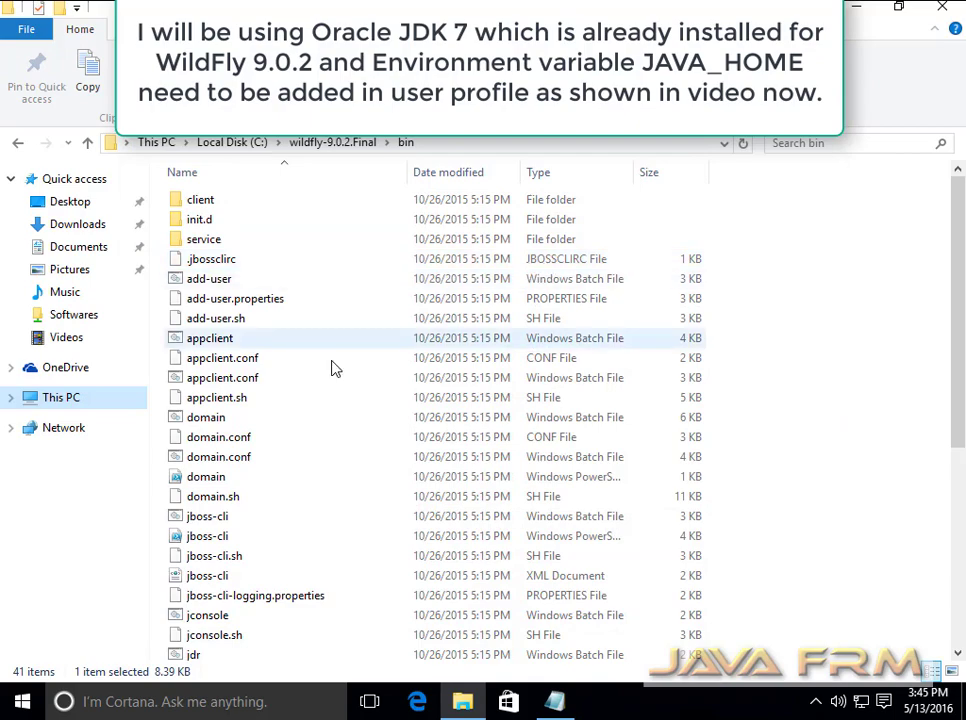
pyautogui.click(208, 540)
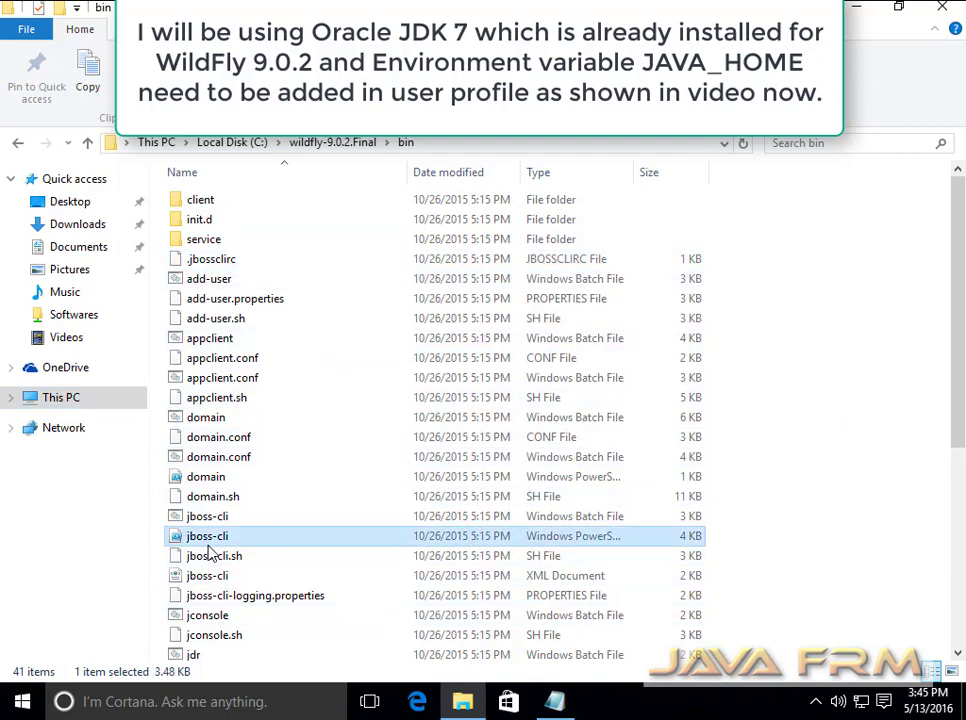
pyautogui.scroll(-6, 210, 553)
pyautogui.write('standalone')
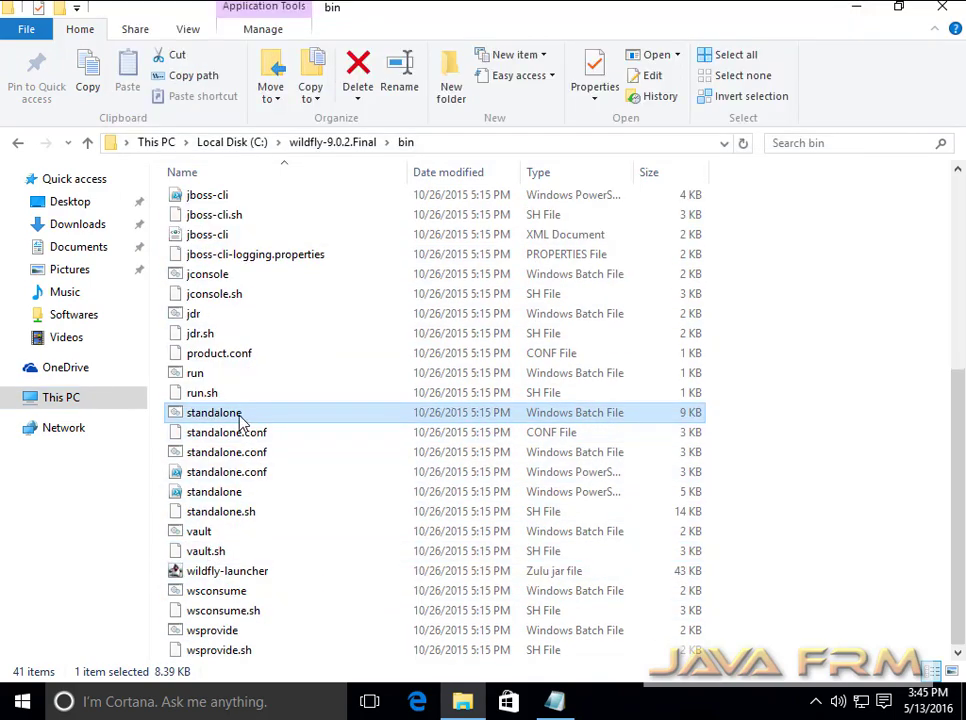
pyautogui.doubleClick(240, 416)
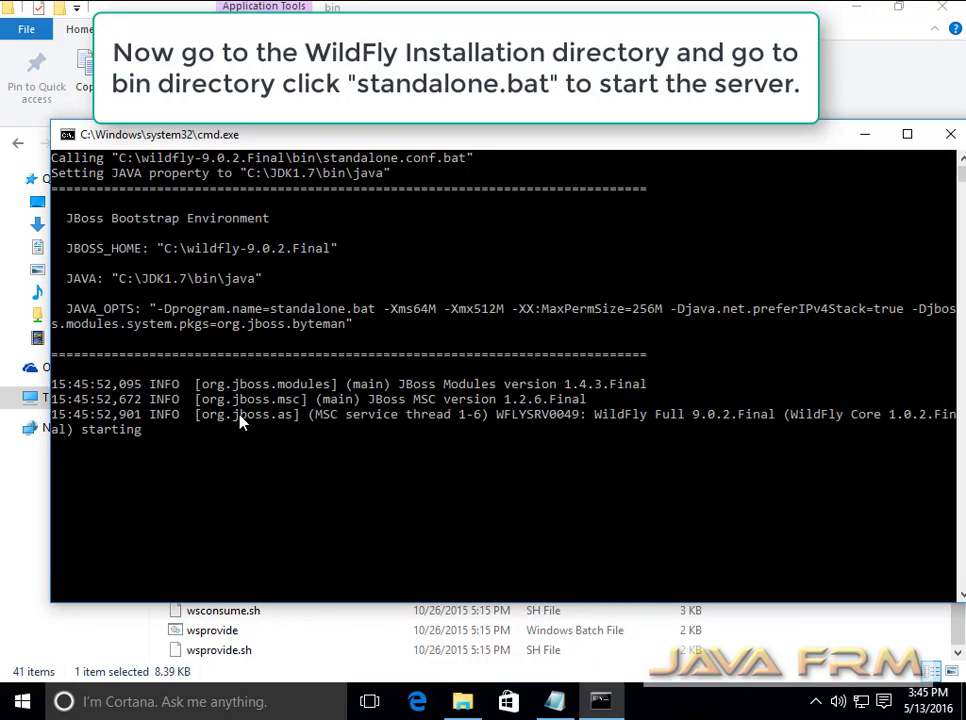
pyautogui.click(907, 134)
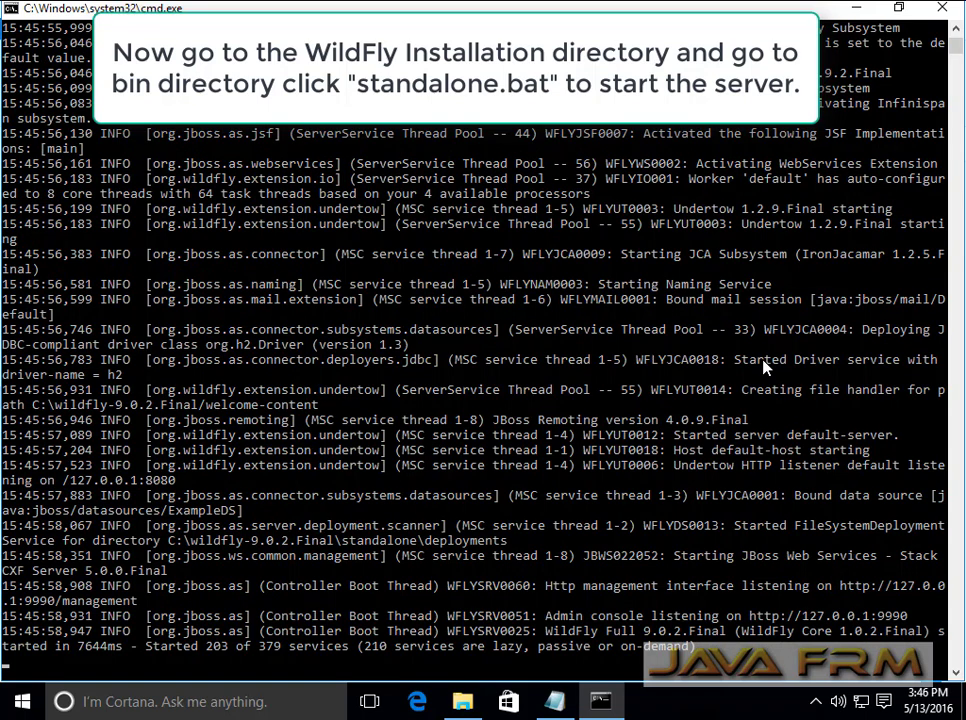
pyautogui.moveTo(747, 616); pyautogui.dragTo(887, 620)
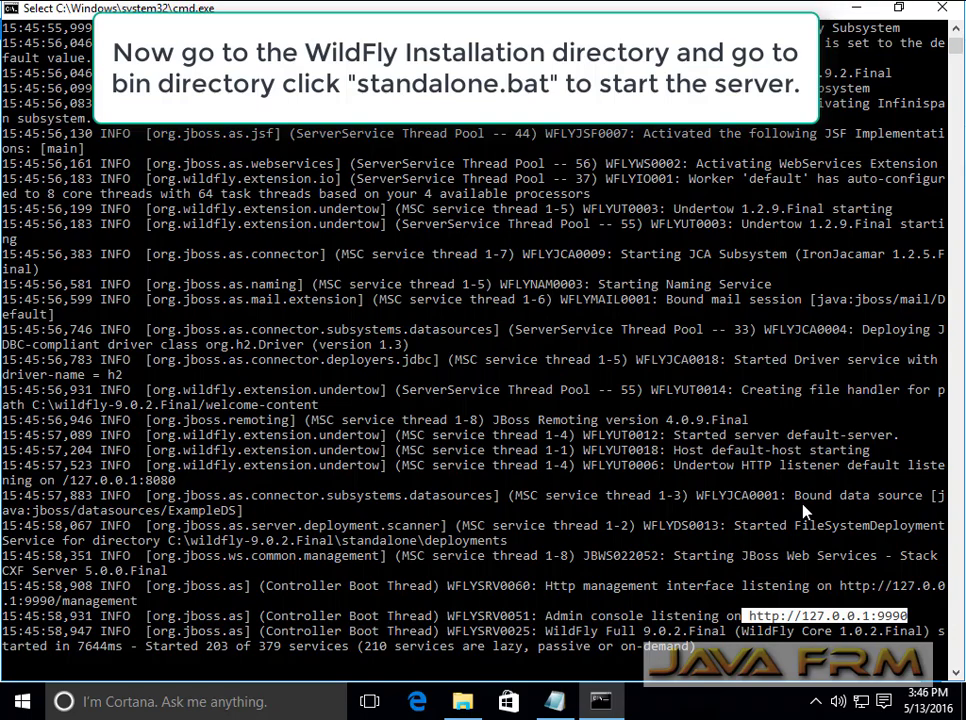
# Step: Launch Firefox, go to localhost:9990 and read the WildFly welcome page's instructions for adding a user
pyautogui.click(22, 703)
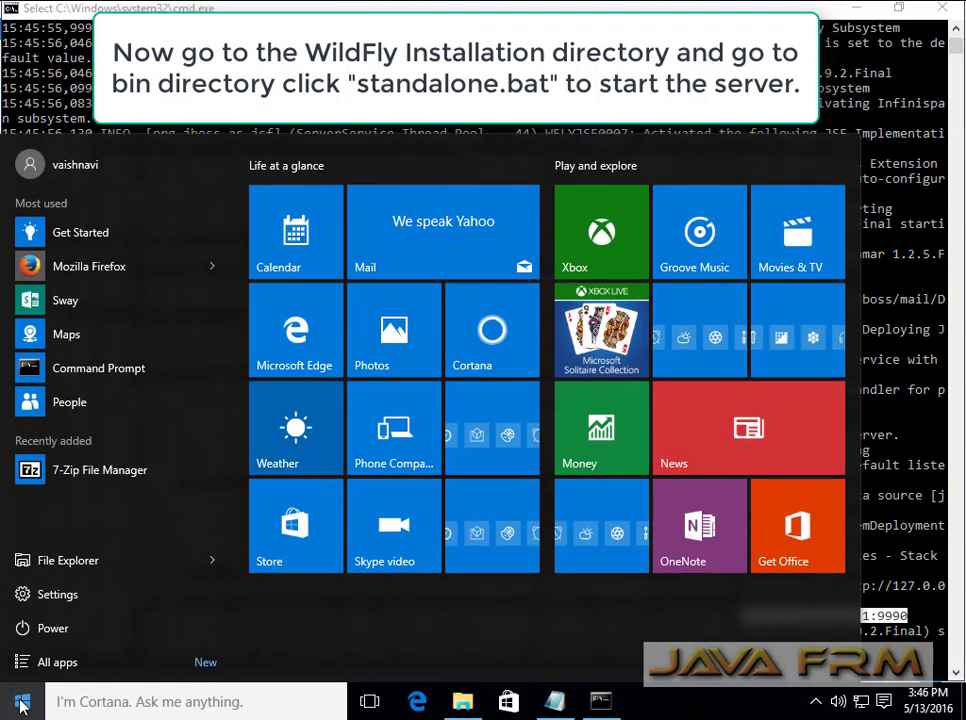
pyautogui.press('Escape')
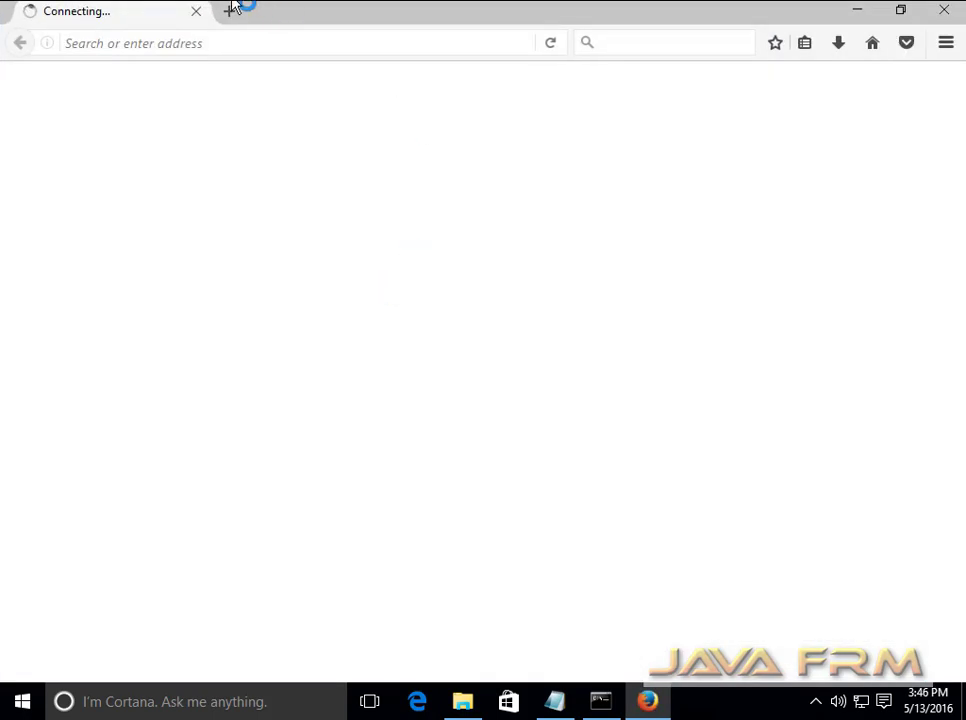
pyautogui.click(227, 40)
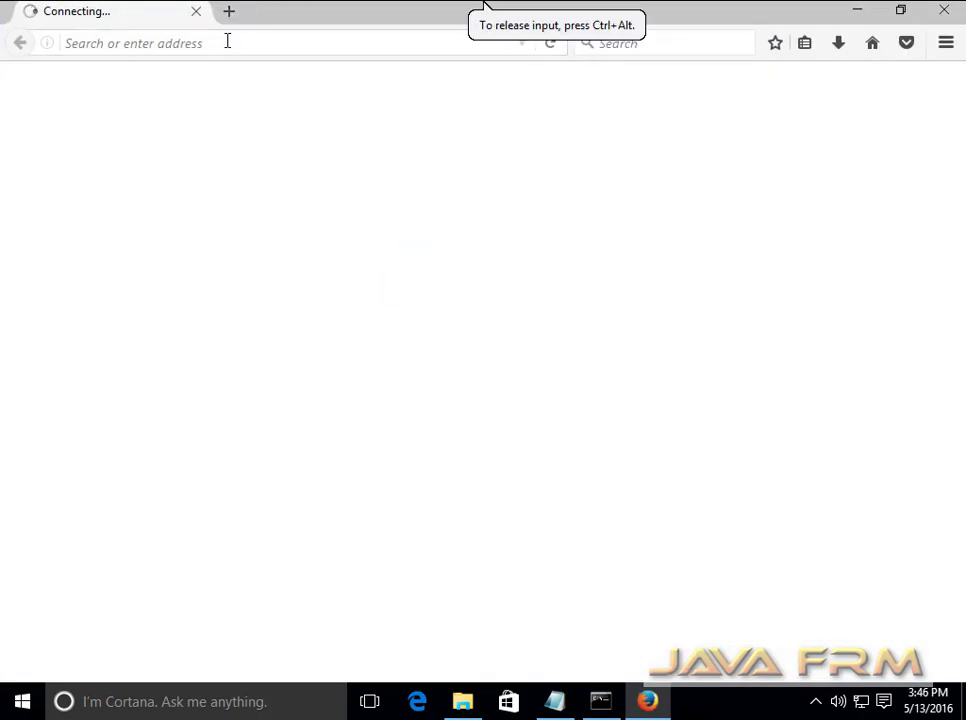
pyautogui.write('LOC')
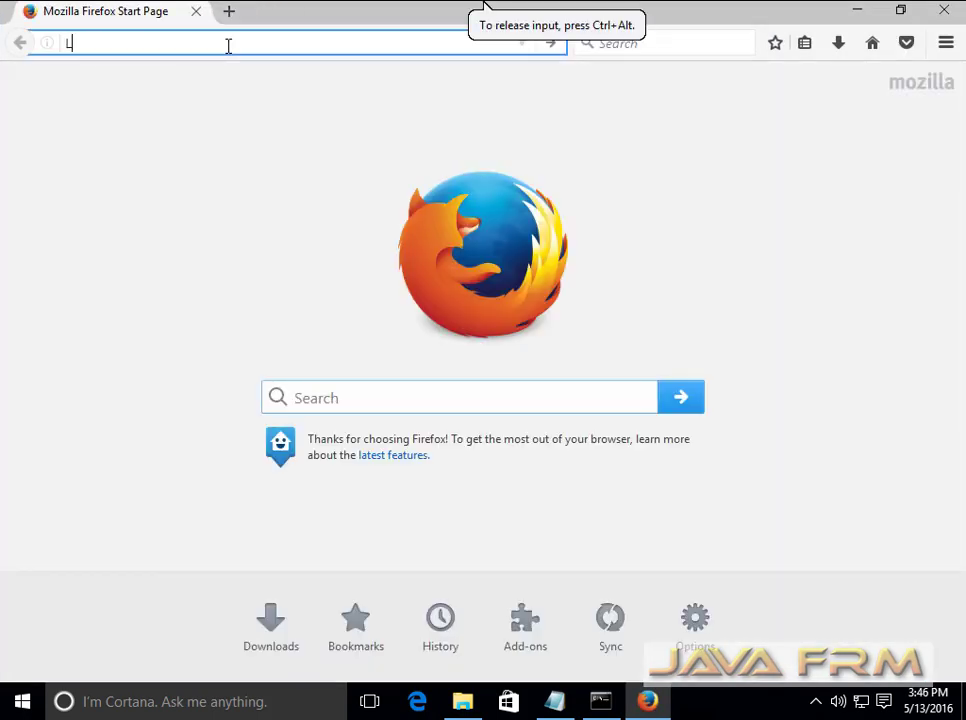
pyautogui.press('BackSpace')
pyautogui.press('BackSpace')
pyautogui.press('BackSpace')
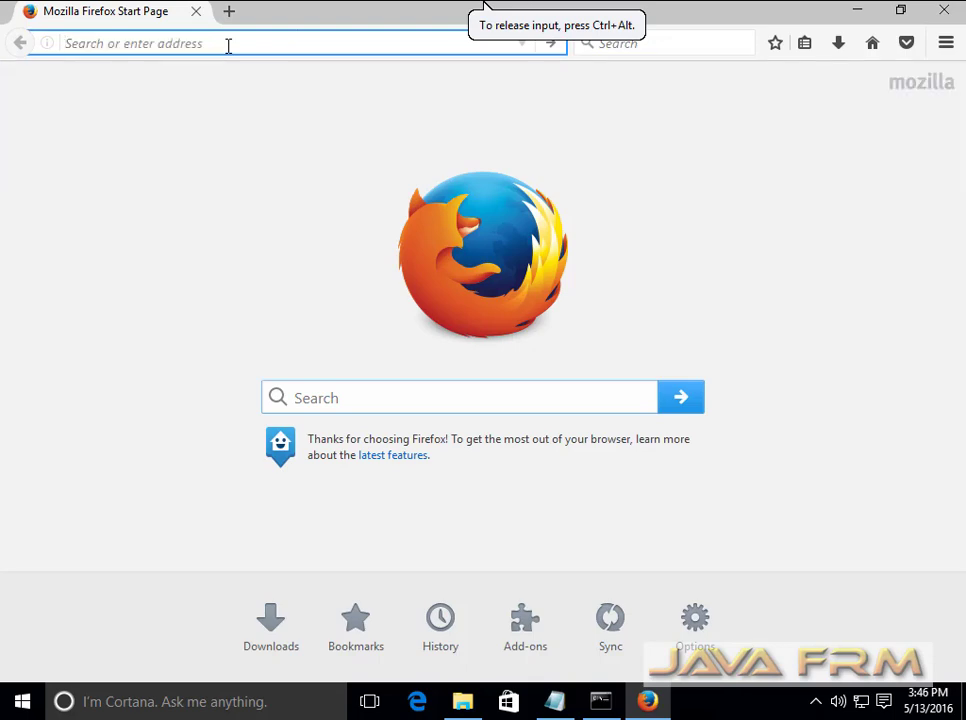
pyautogui.write('localhost')
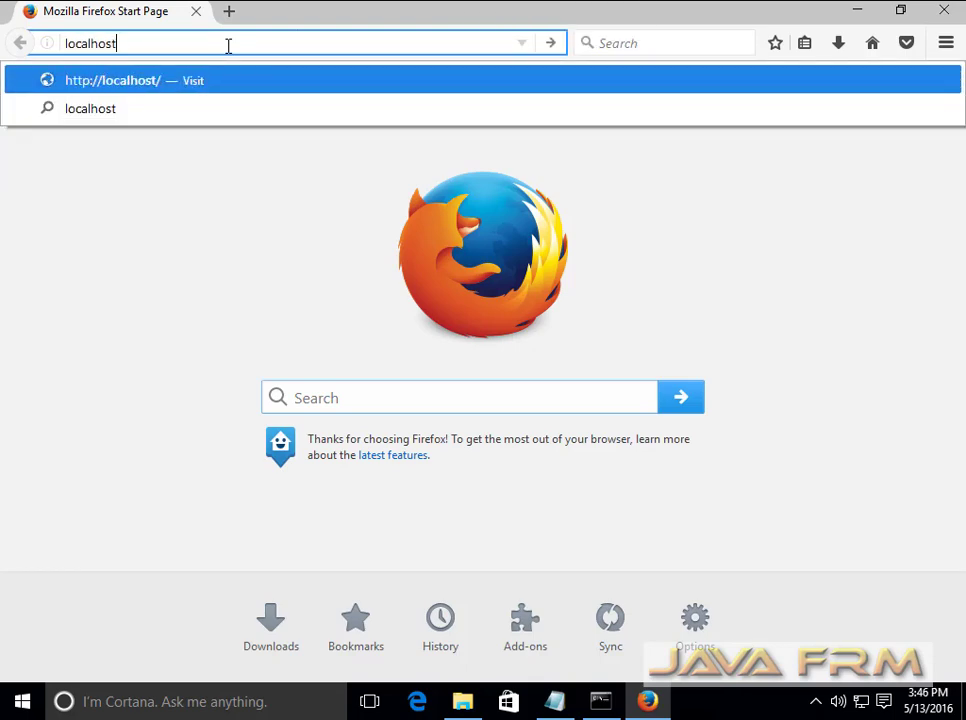
pyautogui.write(':999')
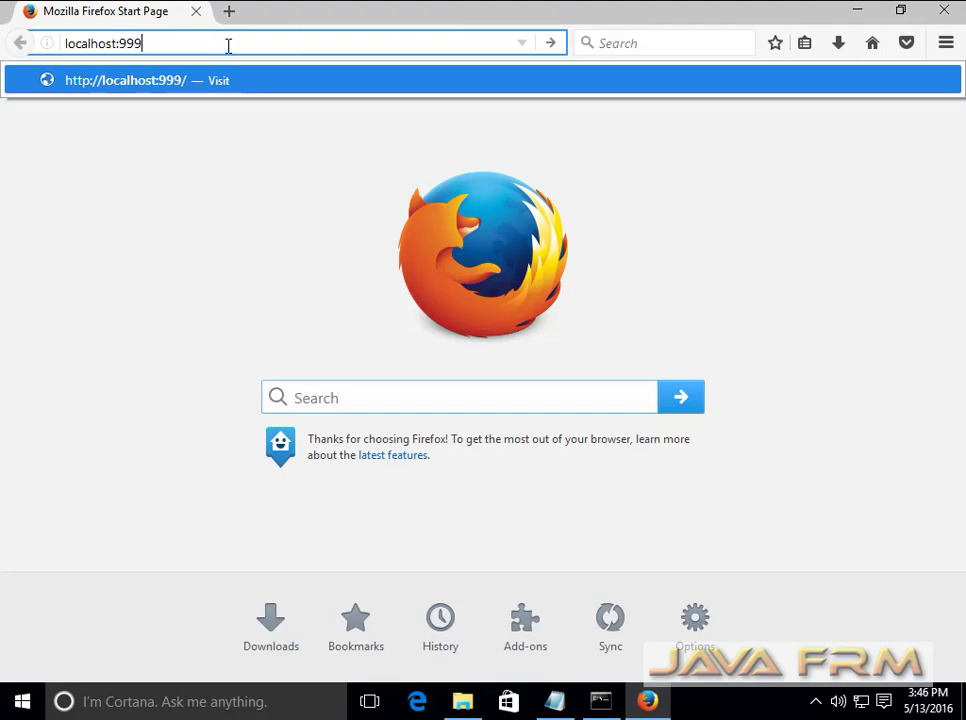
pyautogui.write('0')
pyautogui.press('Return')
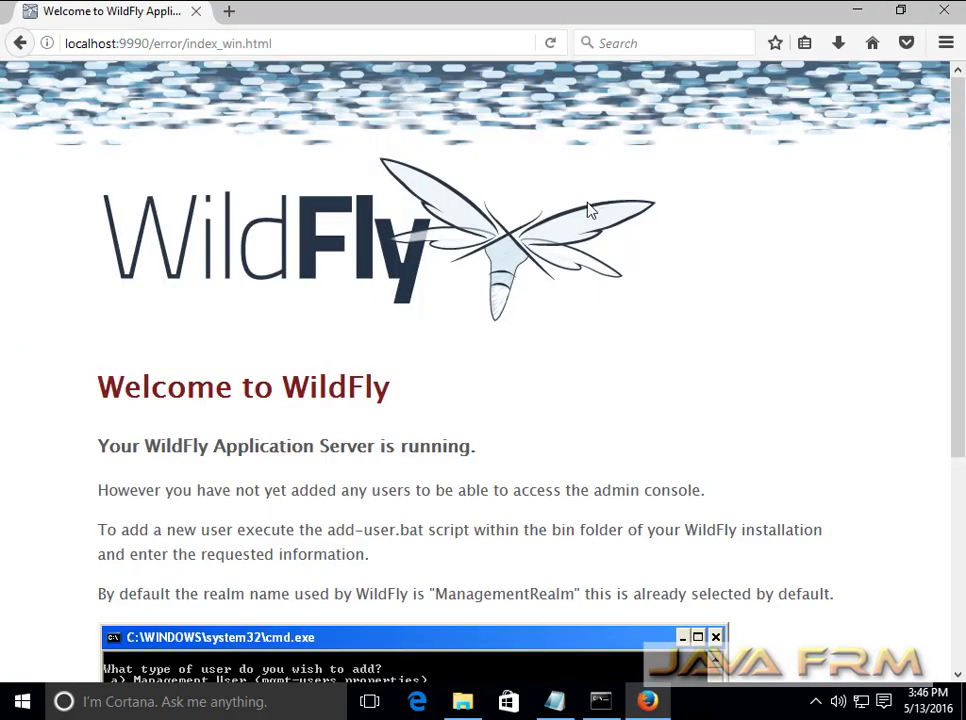
pyautogui.scroll(-3, 592, 240)
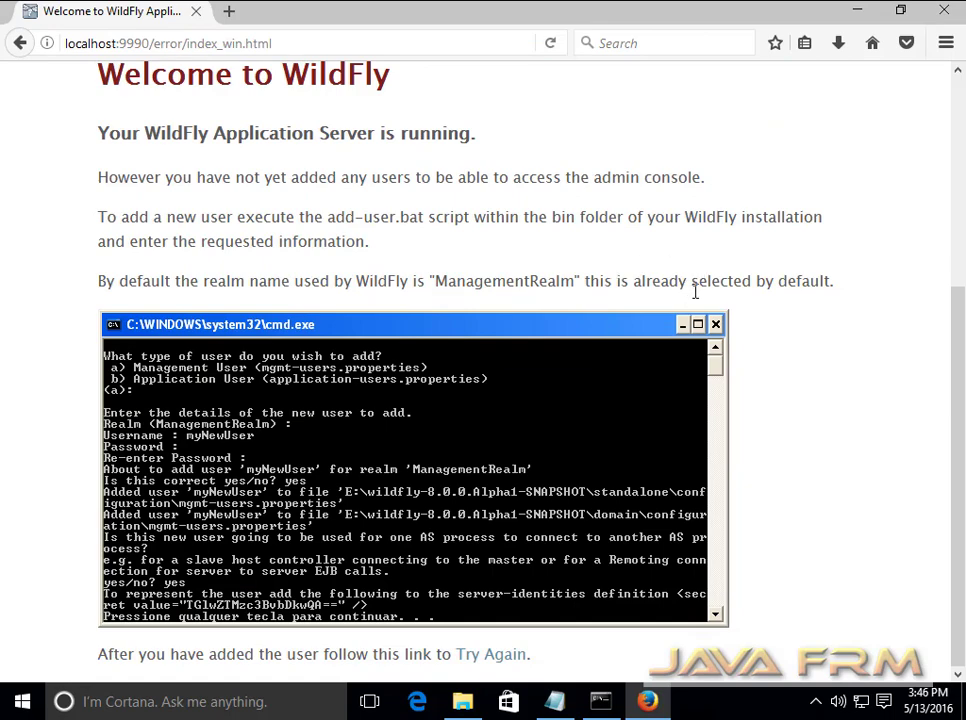
# Step: Switch to the File Explorer window showing WildFly's bin folder and run the add-user Windows batch file
pyautogui.click(463, 705)
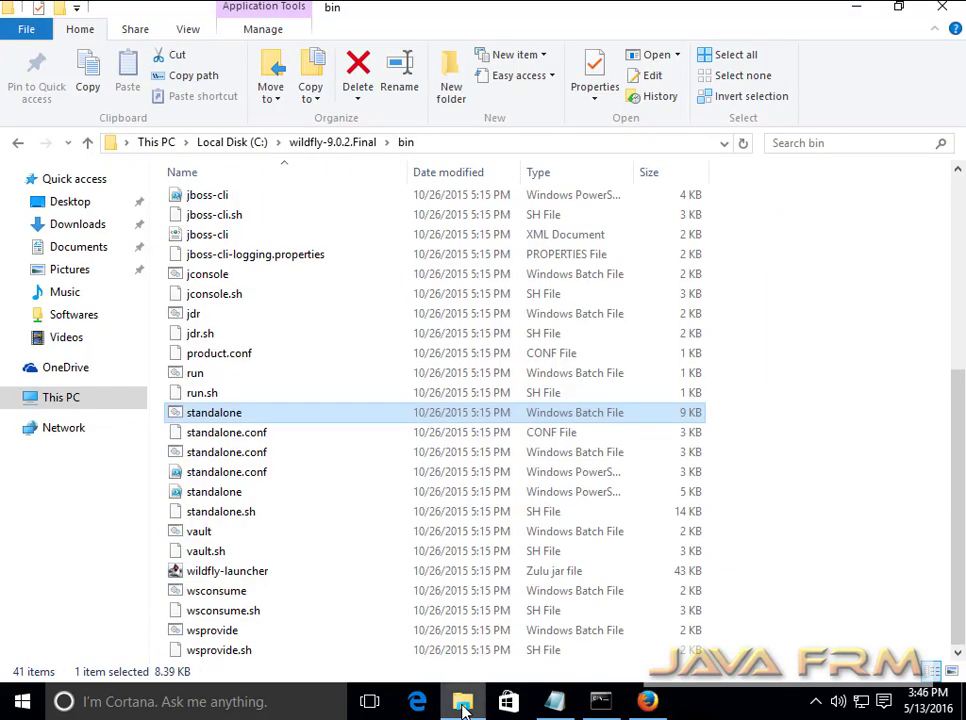
pyautogui.scroll(5, 330, 410)
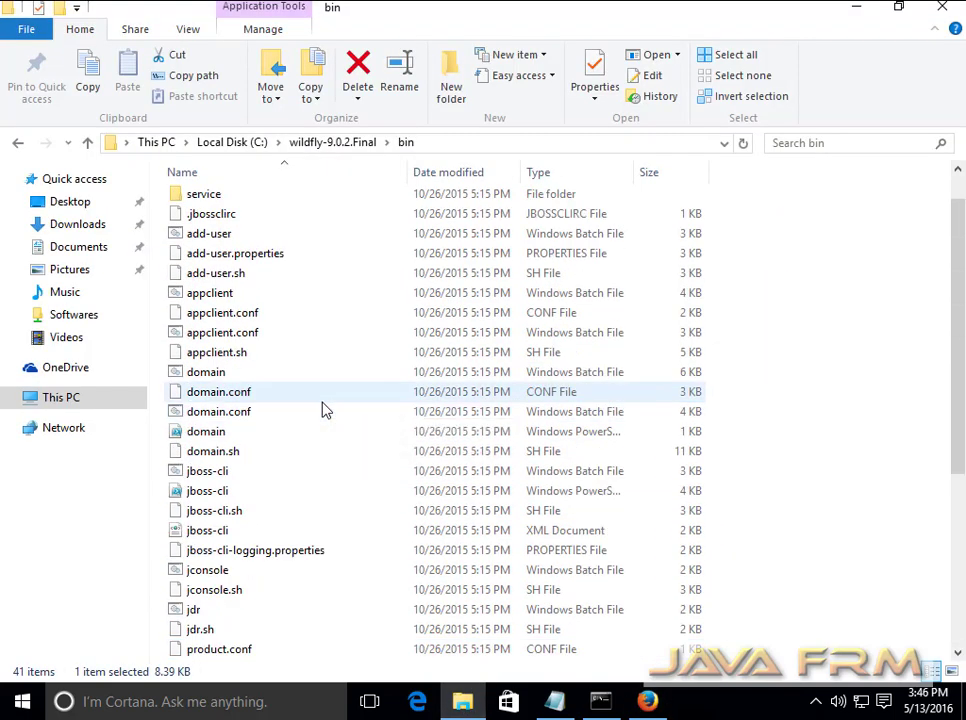
pyautogui.doubleClick(226, 236)
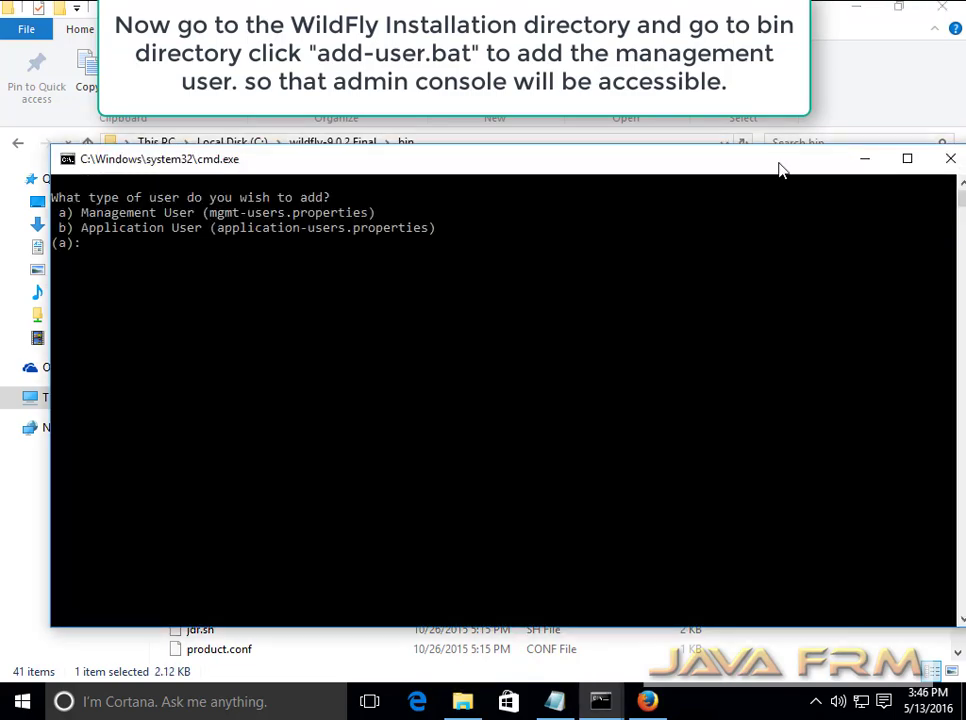
pyautogui.moveTo(515, 160); pyautogui.dragTo(498, 61)
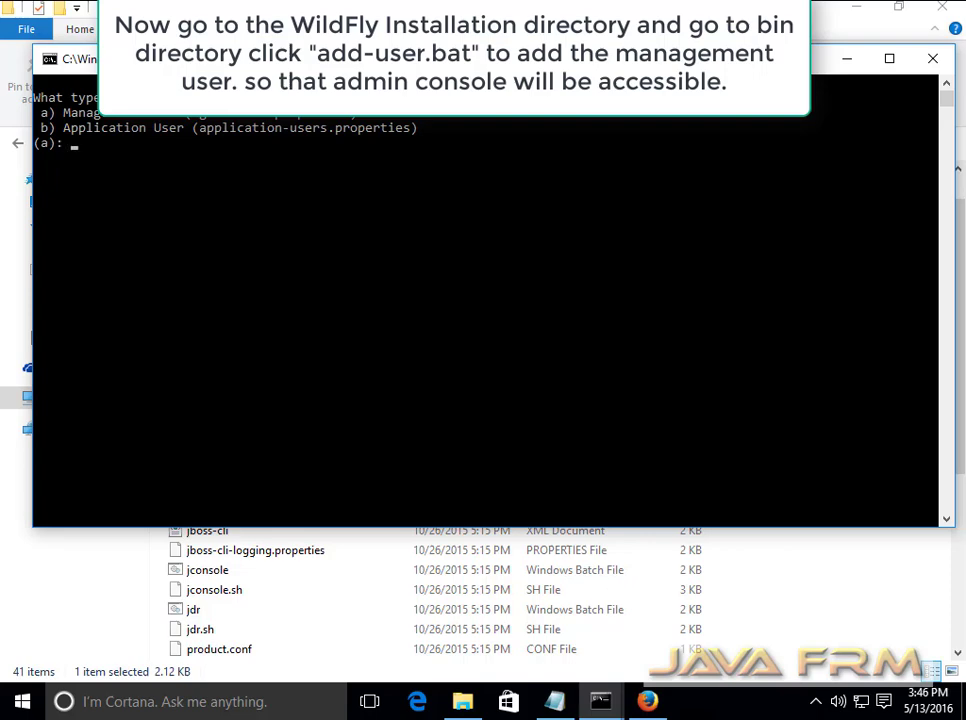
# Step: Define a management user with username wildfly, enter and repeat the account password, and leave the groups blank
pyautogui.press('Return')
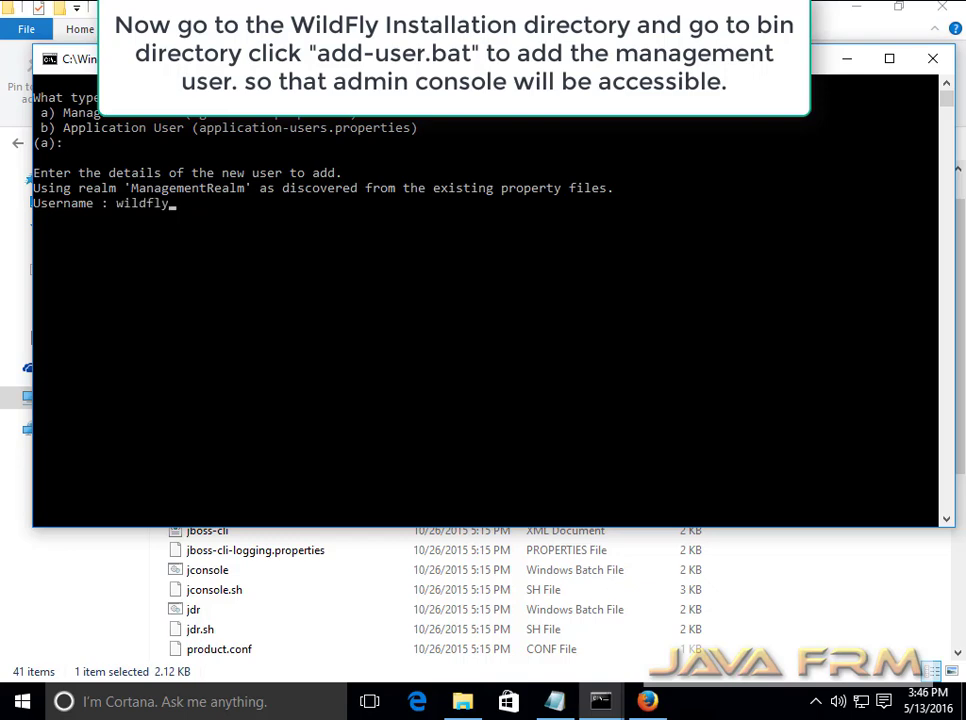
pyautogui.write('wildfly')
pyautogui.press('Return')
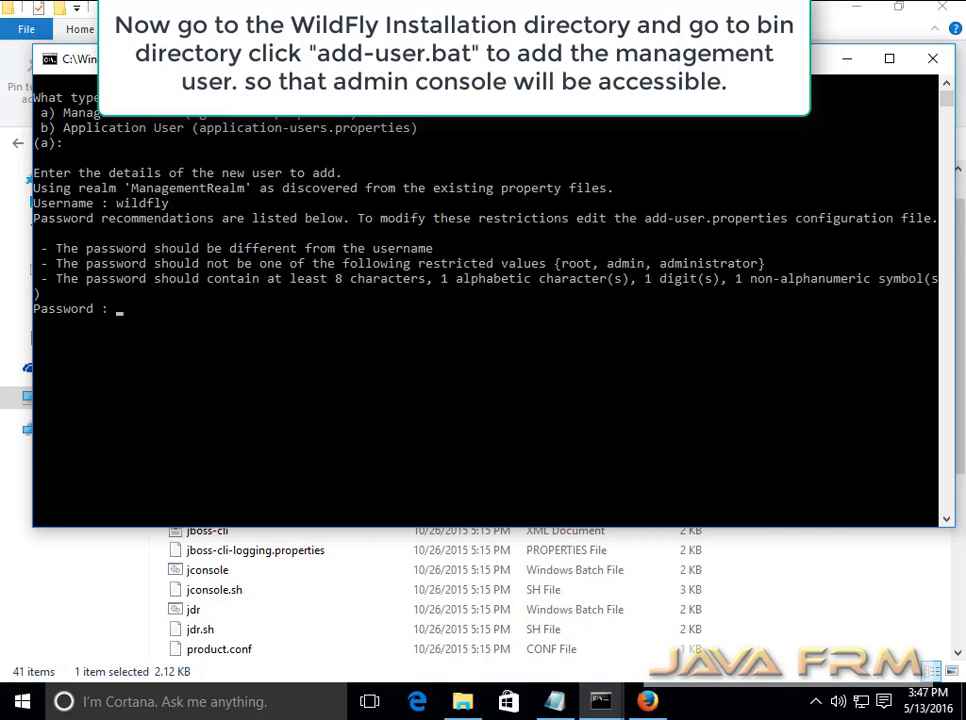
pyautogui.press('Return')
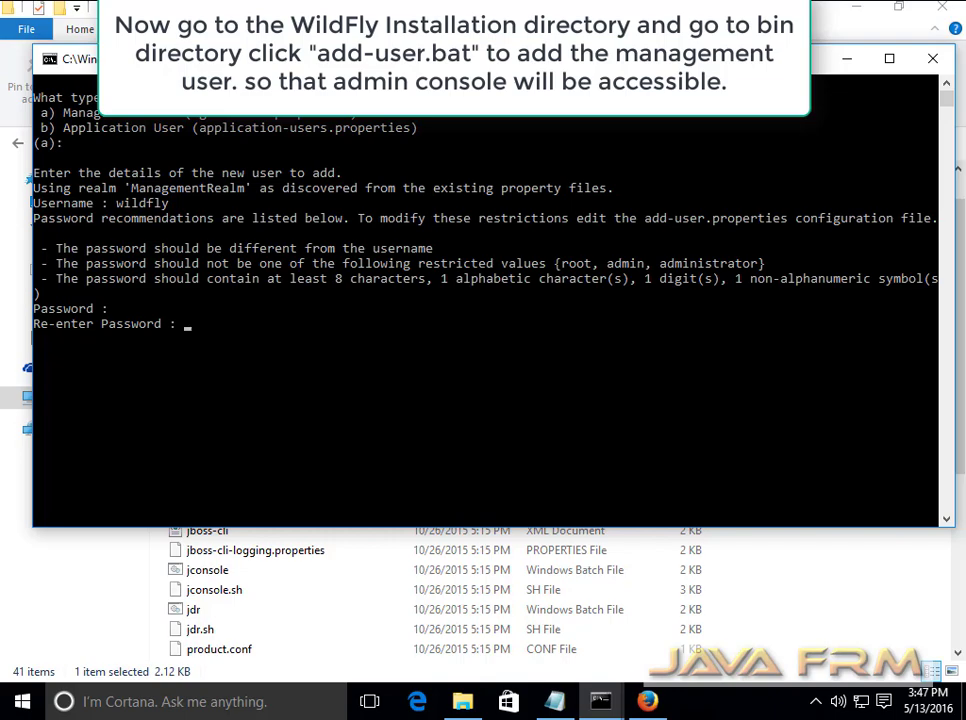
pyautogui.press('Return')
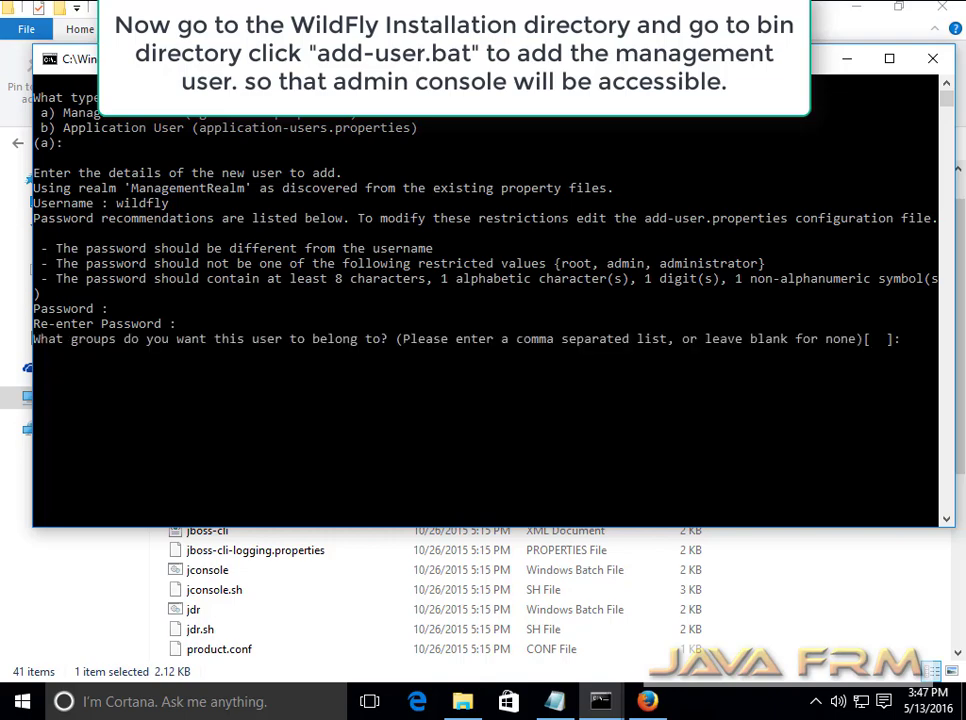
pyautogui.press('Return')
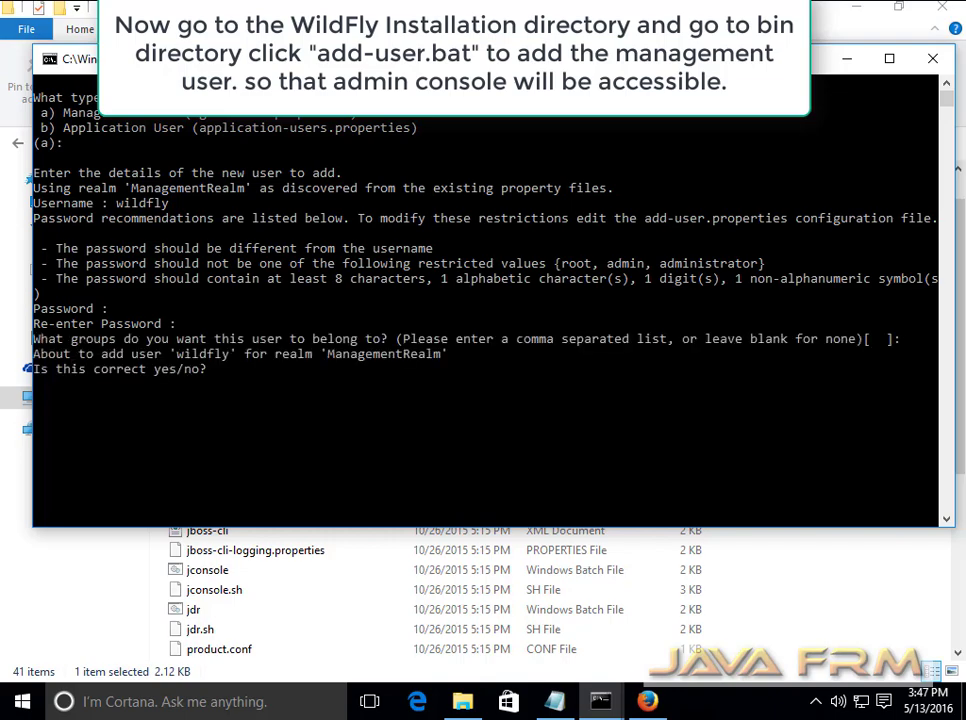
# Step: Answer yes to adding the user and to using it for AS process connections, and finish the script
pyautogui.press('Return')
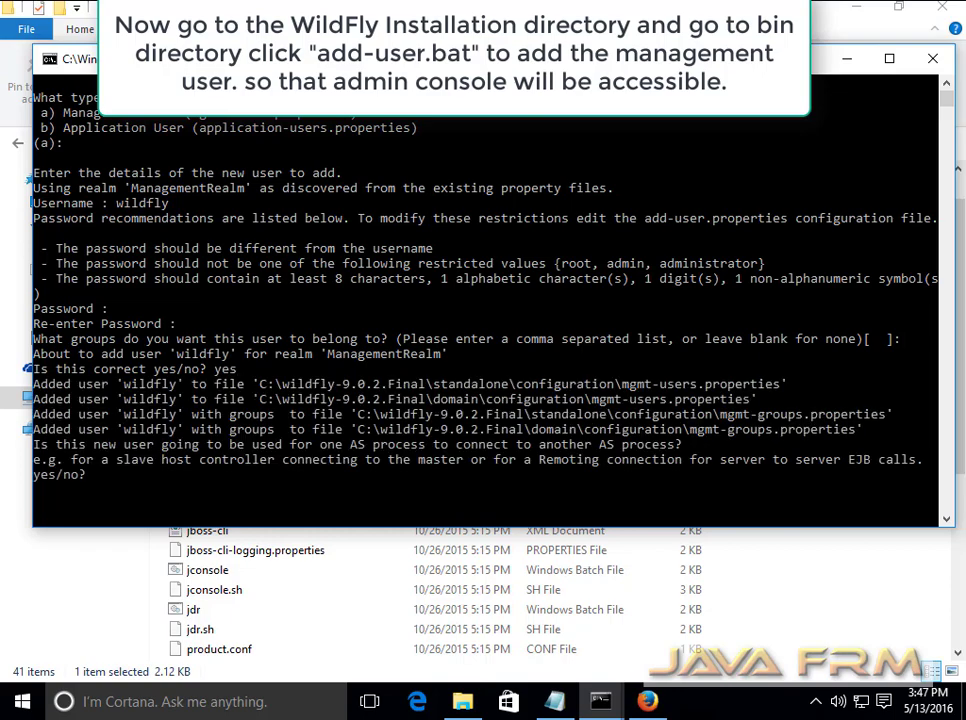
pyautogui.press('Return')
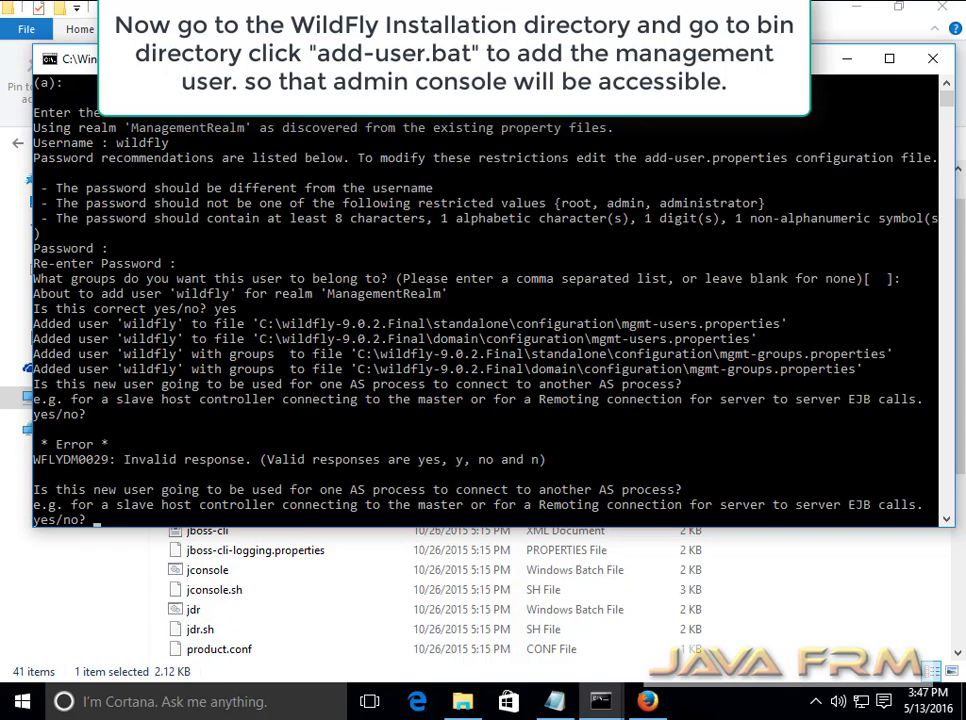
pyautogui.press('Return')
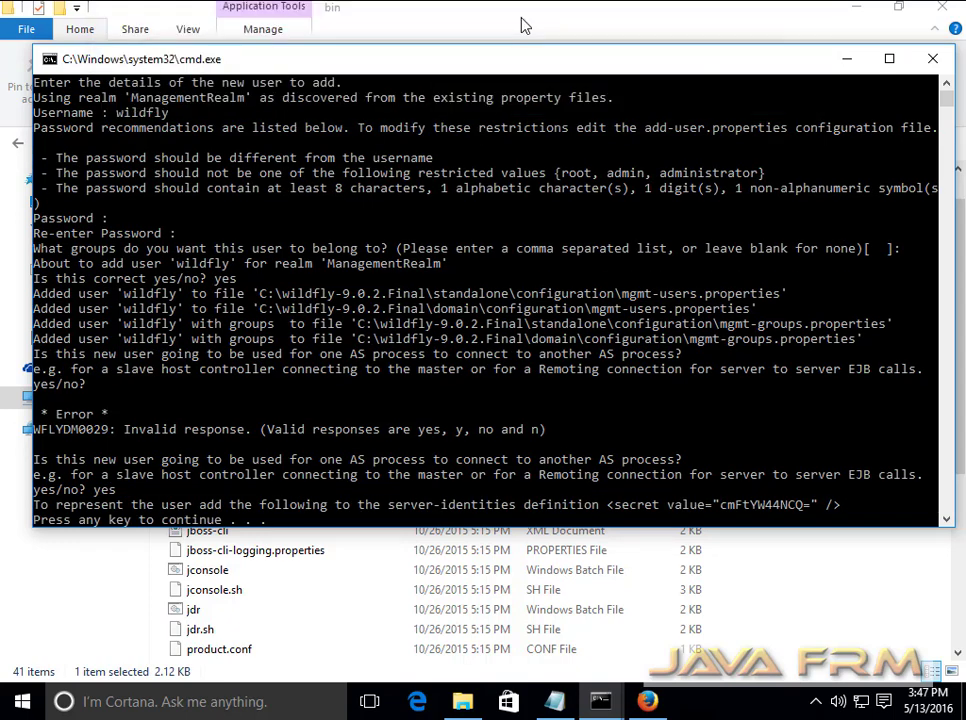
pyautogui.press('Return')
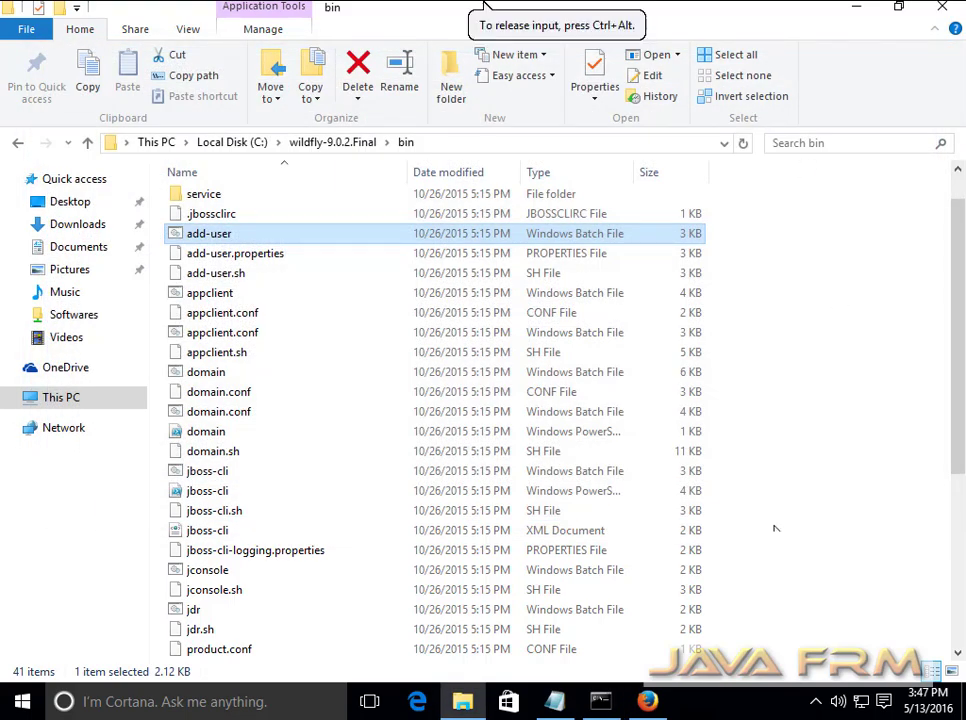
# Step: Return to Firefox, follow the Try Again link and log in to the admin console as wildfly with the account password
pyautogui.click(647, 702)
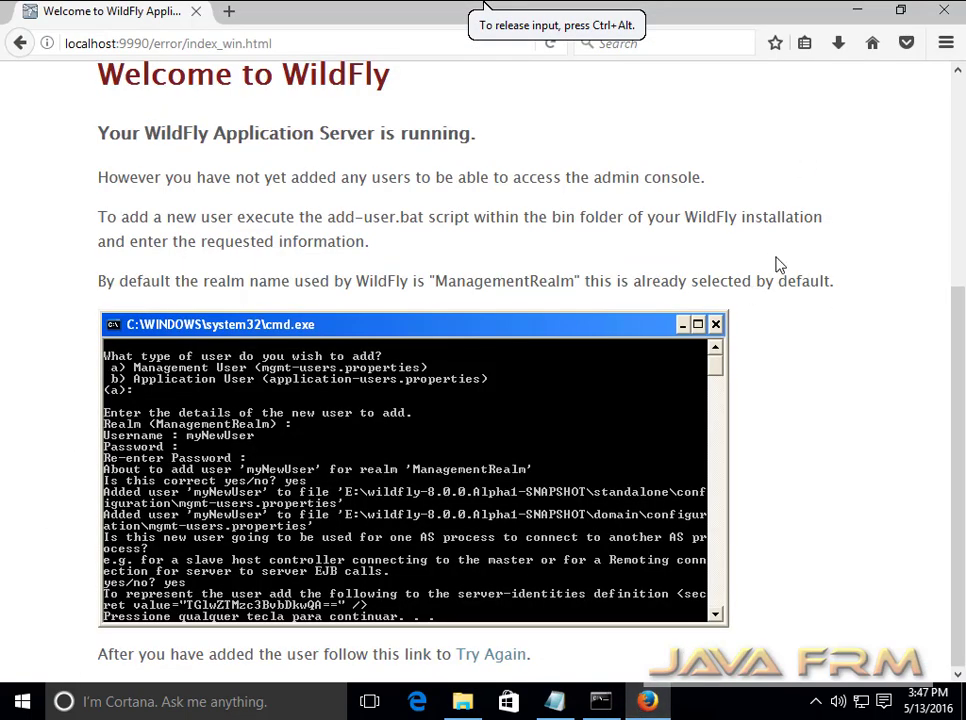
pyautogui.click(495, 658)
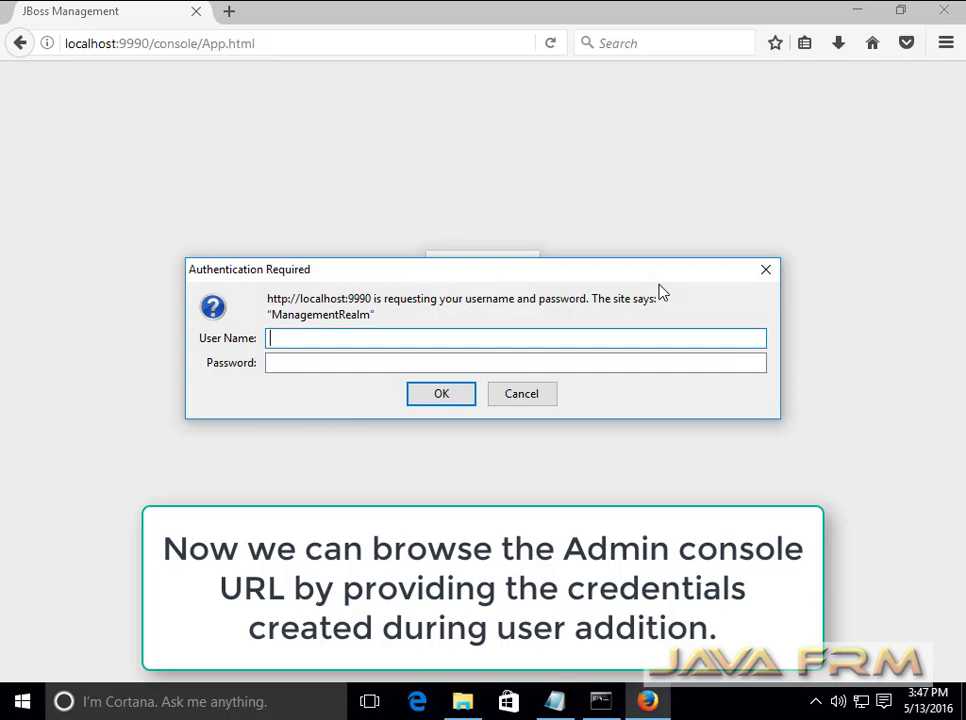
pyautogui.write('wildfly')
pyautogui.press('Tab')
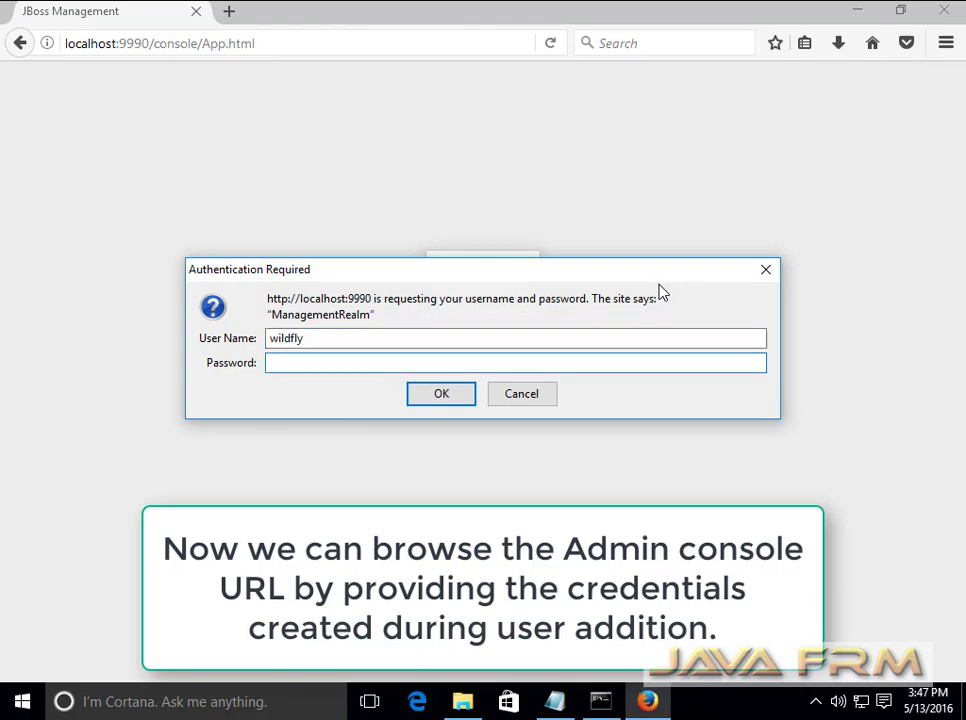
pyautogui.write('••••••')
pyautogui.press('Return')
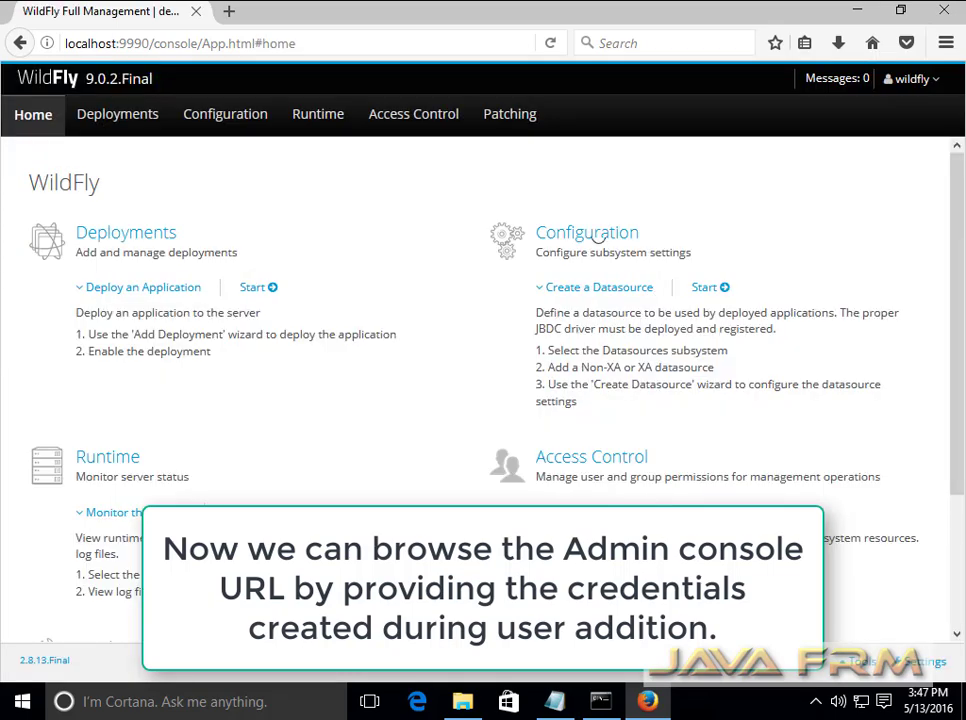
# Step: Look through the admin console's Home, Deployments and Configuration pages, then follow the Server Runtime link
pyautogui.scroll(-3, 393, 407)
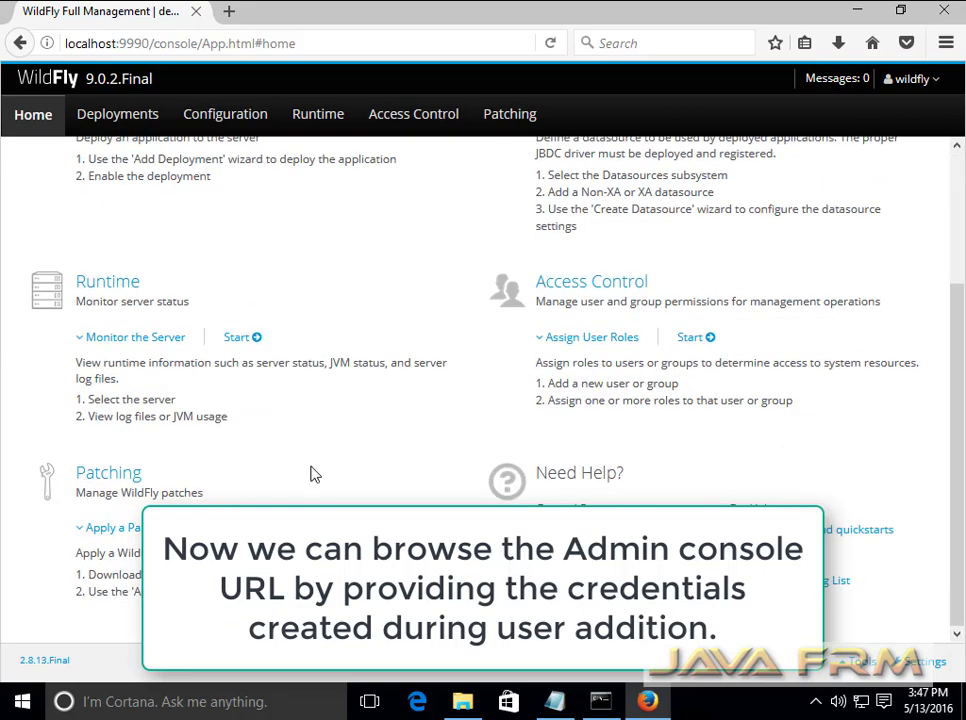
pyautogui.scroll(3, 362, 489)
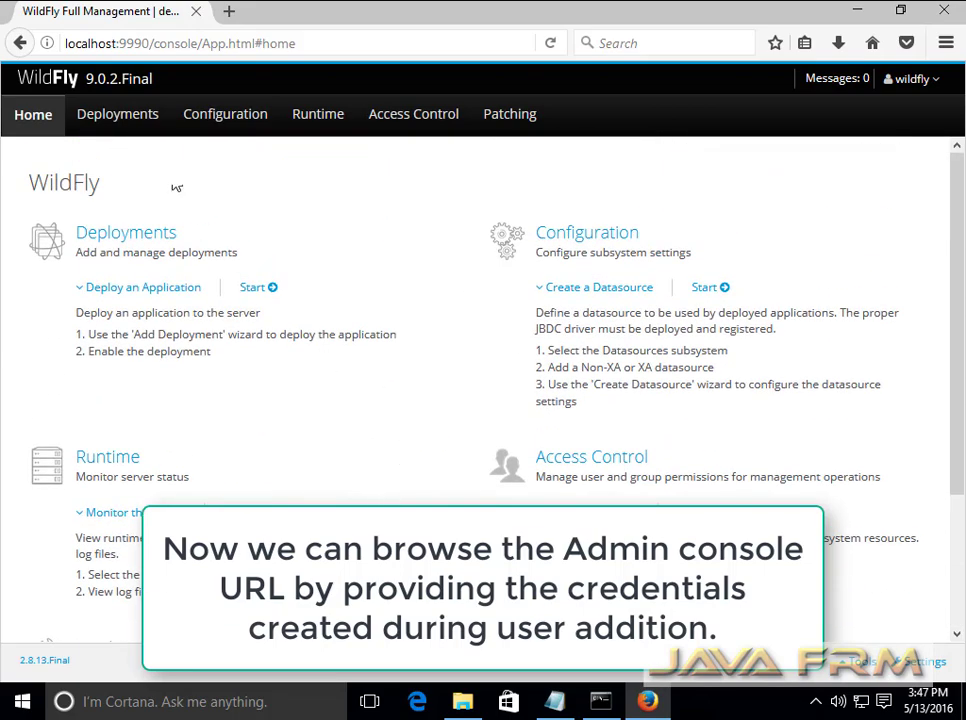
pyautogui.click(116, 122)
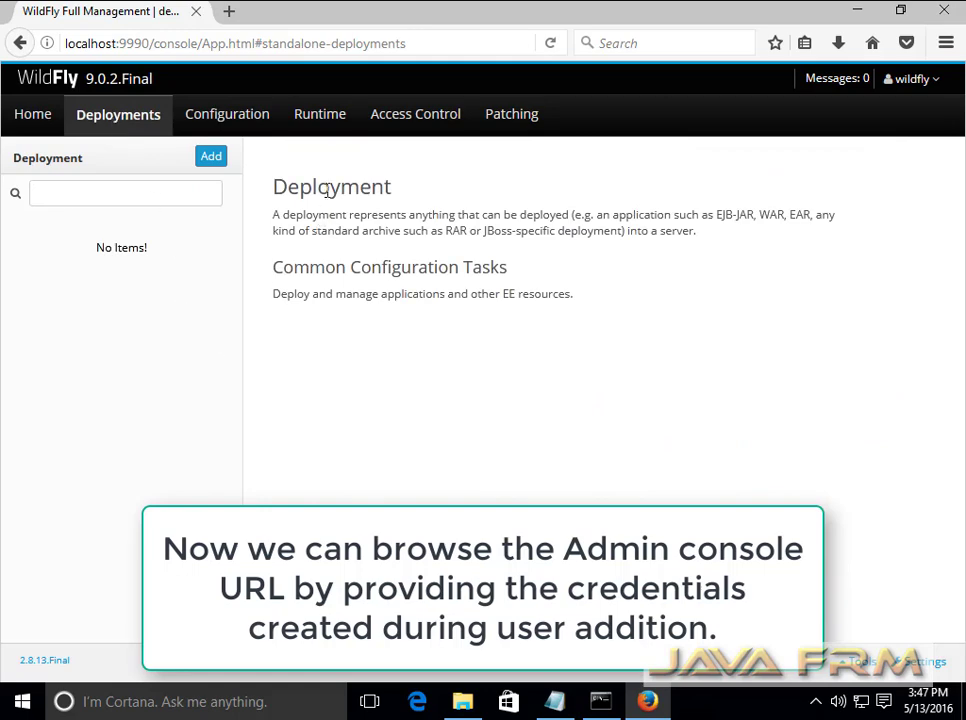
pyautogui.click(219, 121)
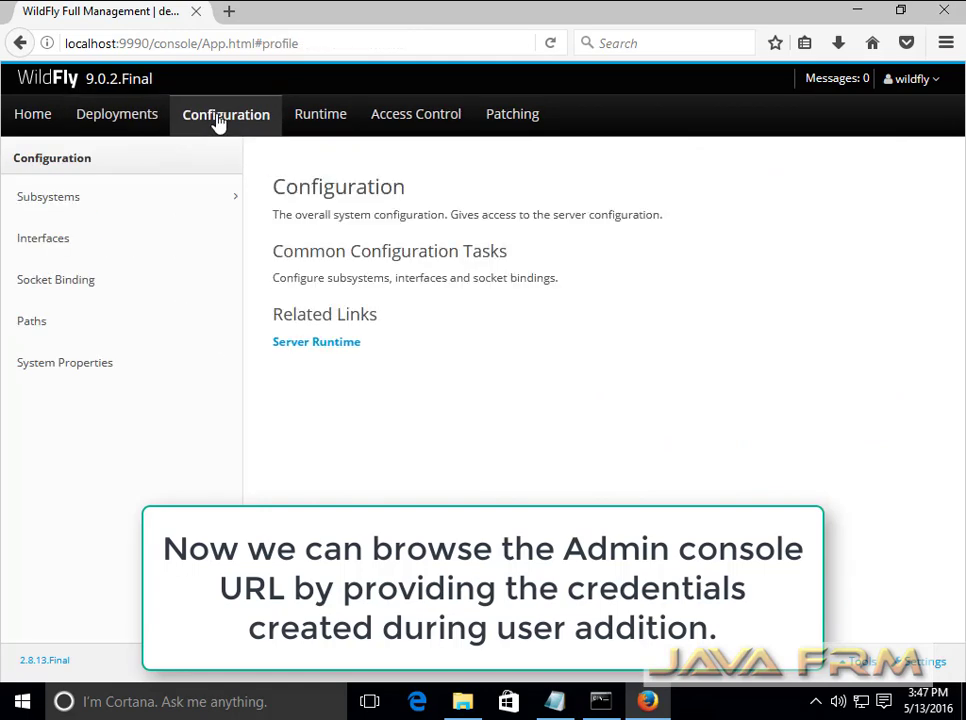
pyautogui.click(318, 343)
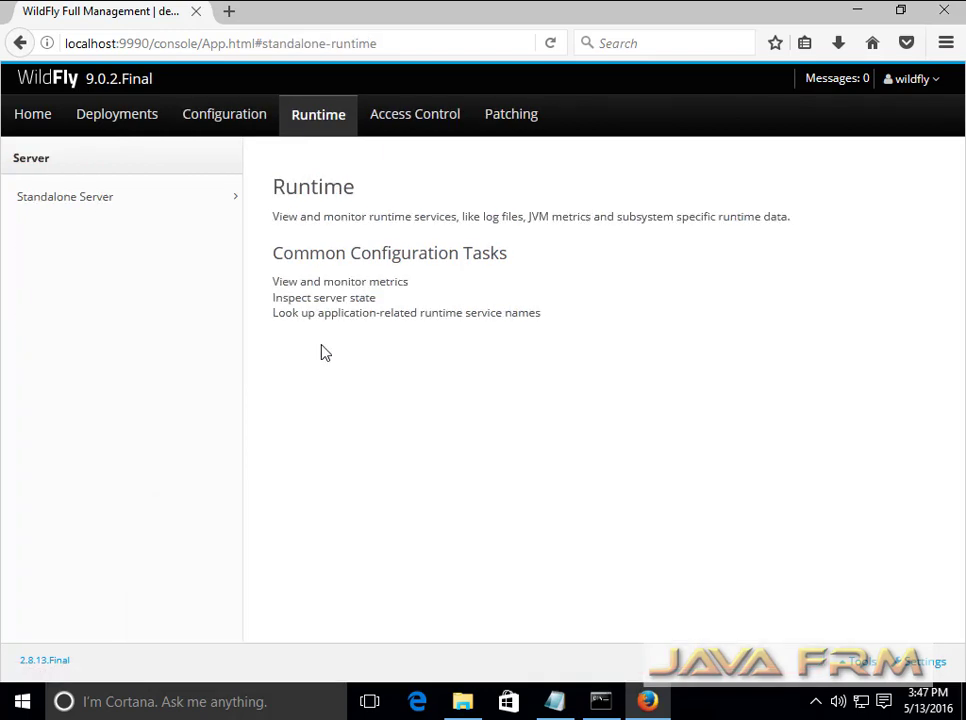
# Step: Return to Configuration and examine its Subsystems, Interfaces and Socket Binding sections
pyautogui.click(226, 125)
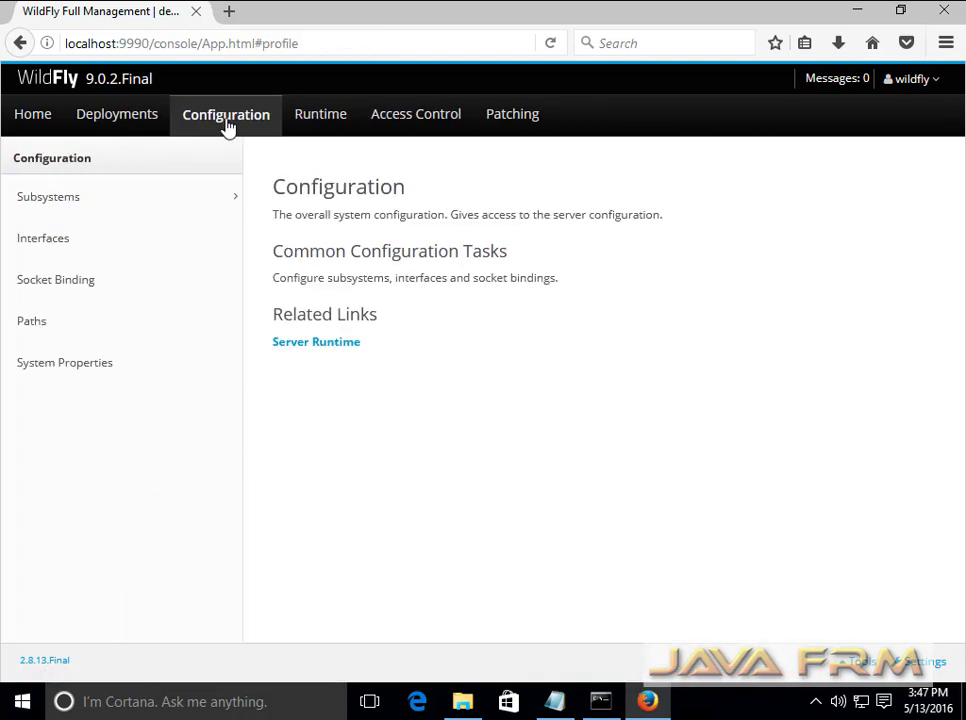
pyautogui.click(34, 205)
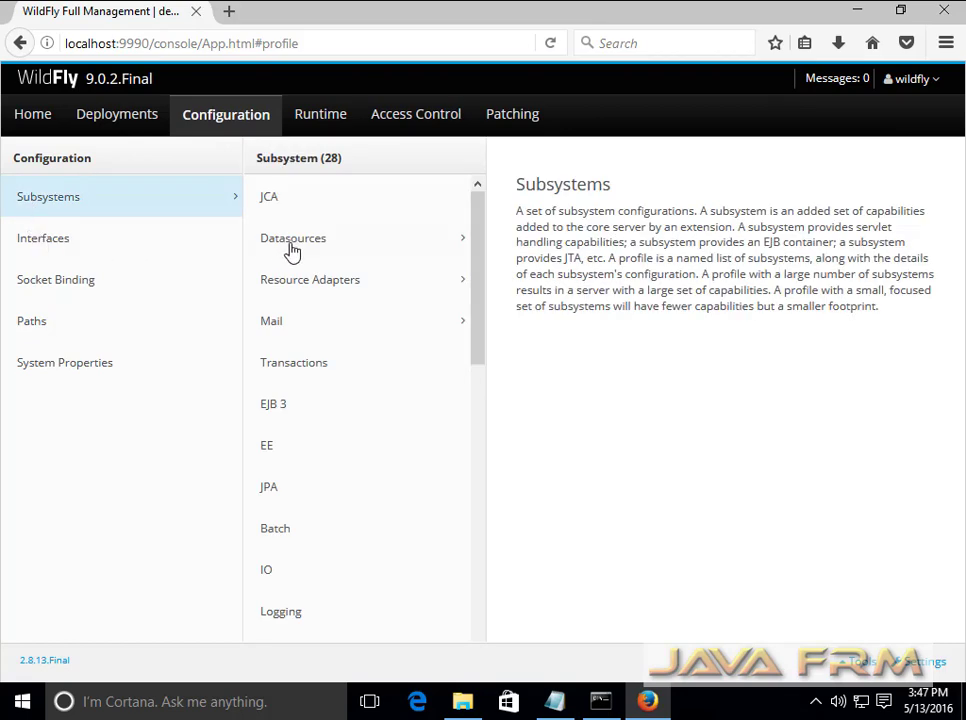
pyautogui.click(40, 252)
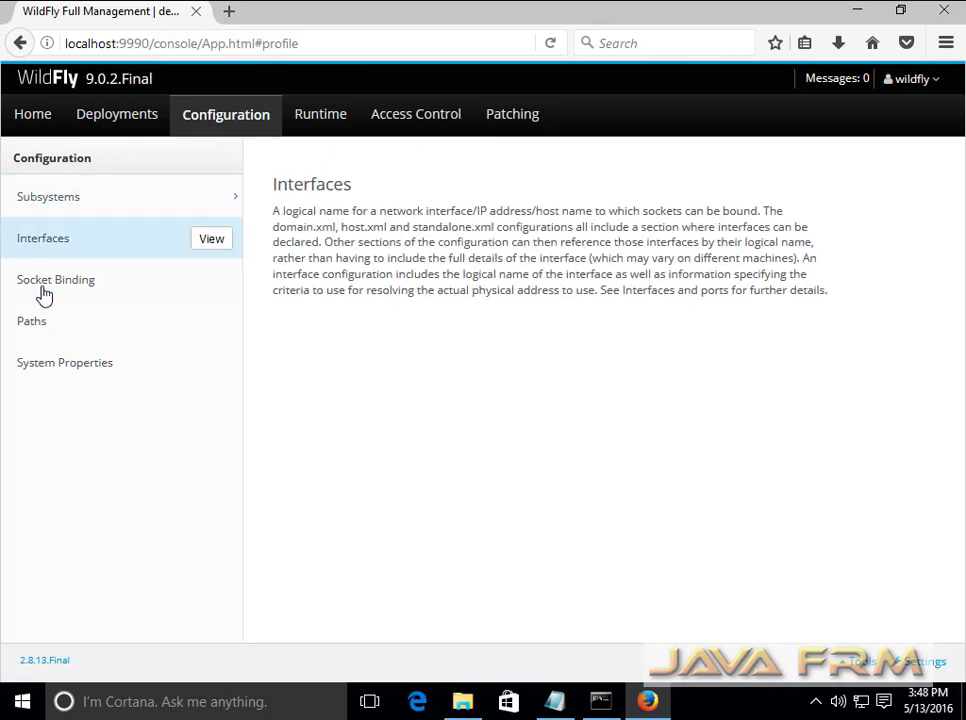
pyautogui.click(44, 293)
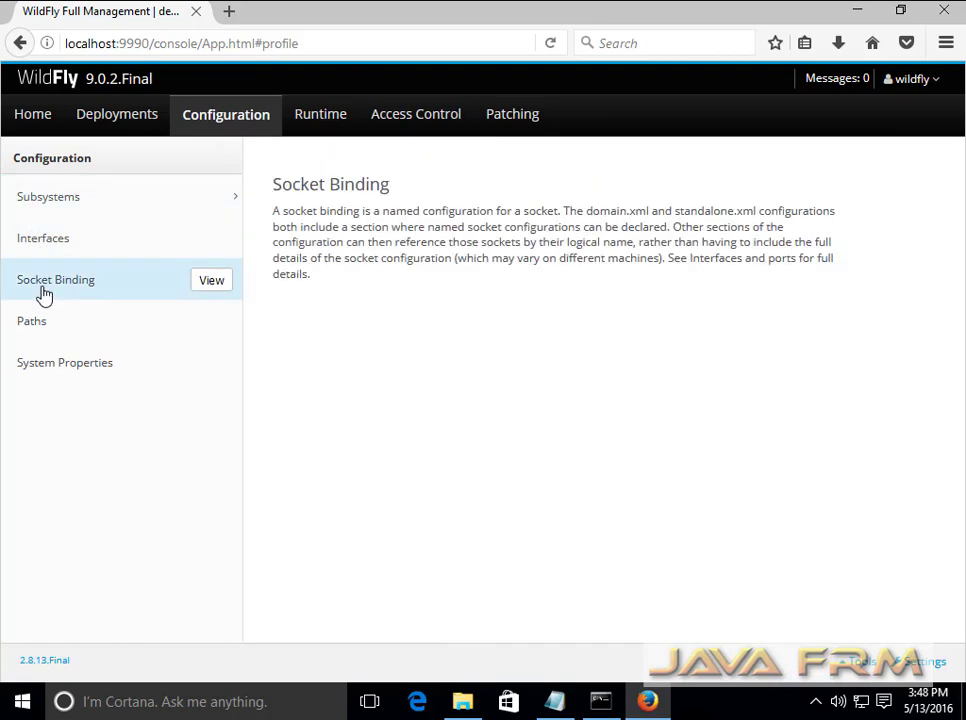
# Step: View the standard-sockets group's inbound socket bindings and the ajp binding's details, including Multicast, and return to the Configuration overview
pyautogui.click(218, 291)
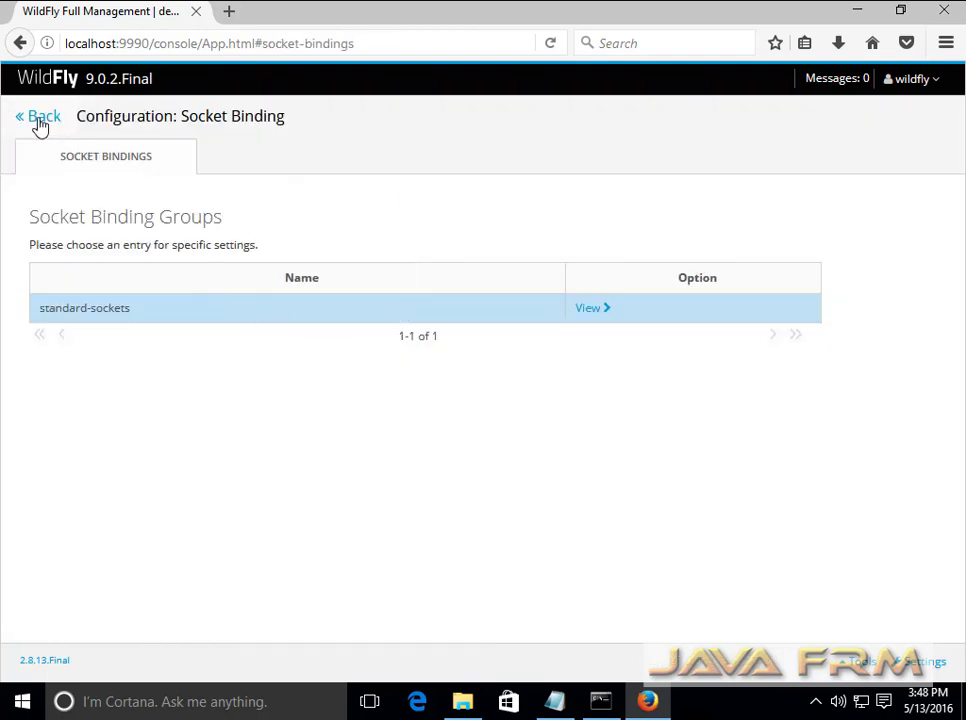
pyautogui.click(585, 310)
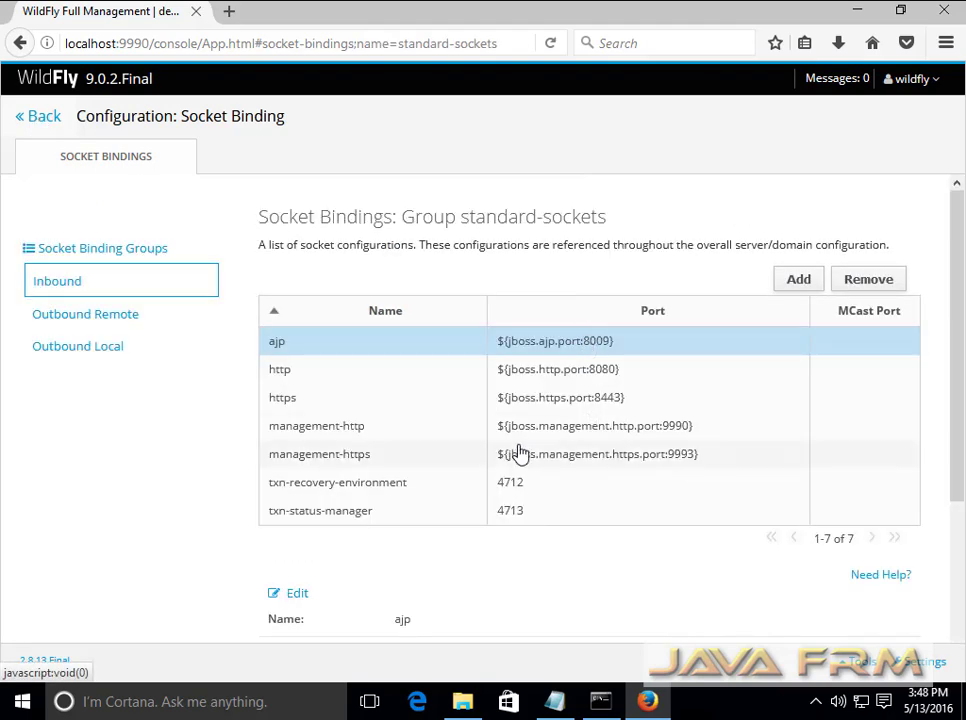
pyautogui.scroll(-3, 520, 455)
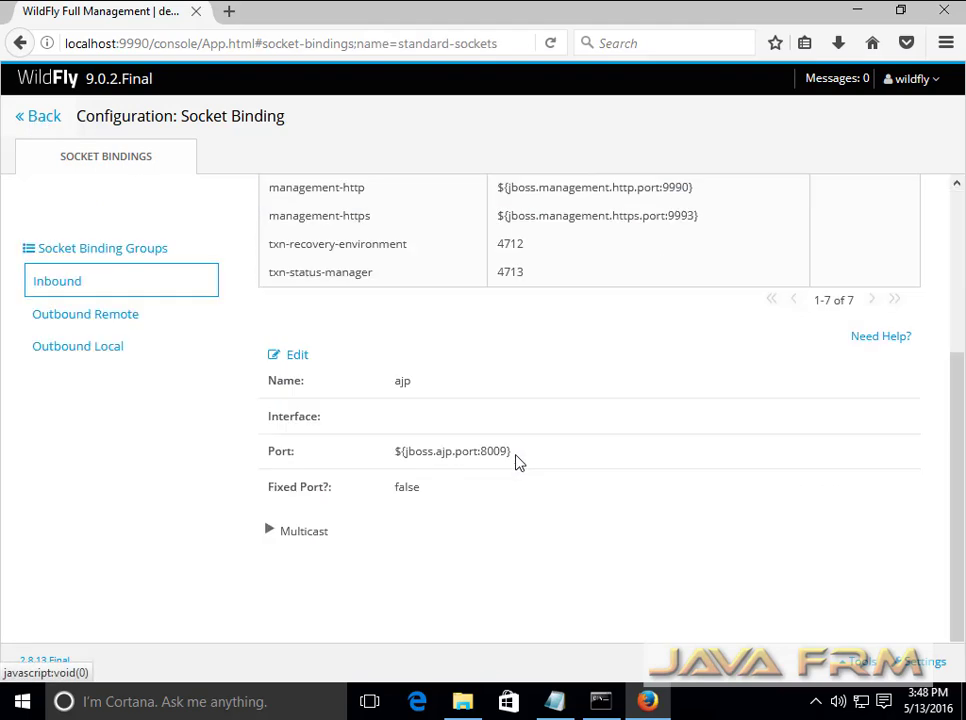
pyautogui.click(268, 533)
pyautogui.scroll(-1, 480, 548)
pyautogui.scroll(4, 503, 555)
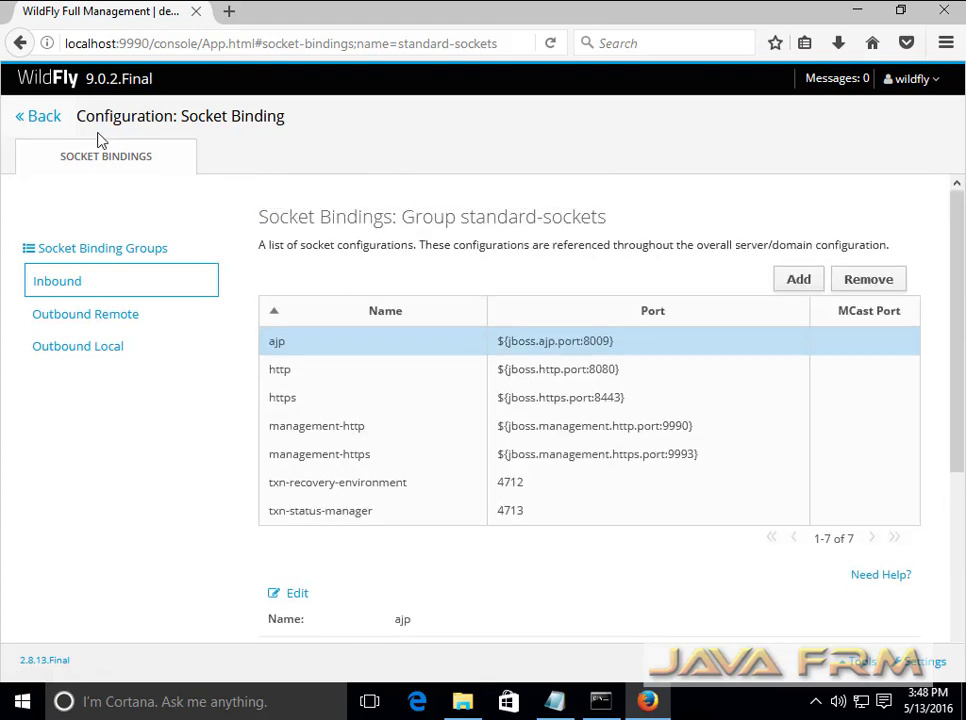
pyautogui.click(38, 120)
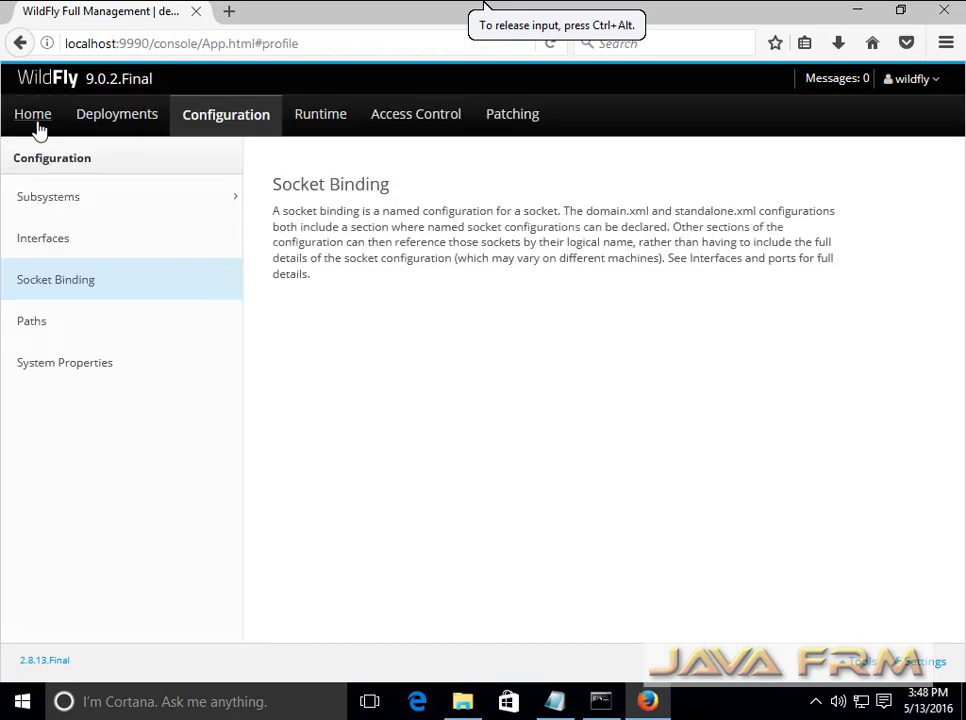
# Step: View the Paths configuration, examine the attributes of the java.home path reference, and go back to the Configuration overview
pyautogui.click(33, 335)
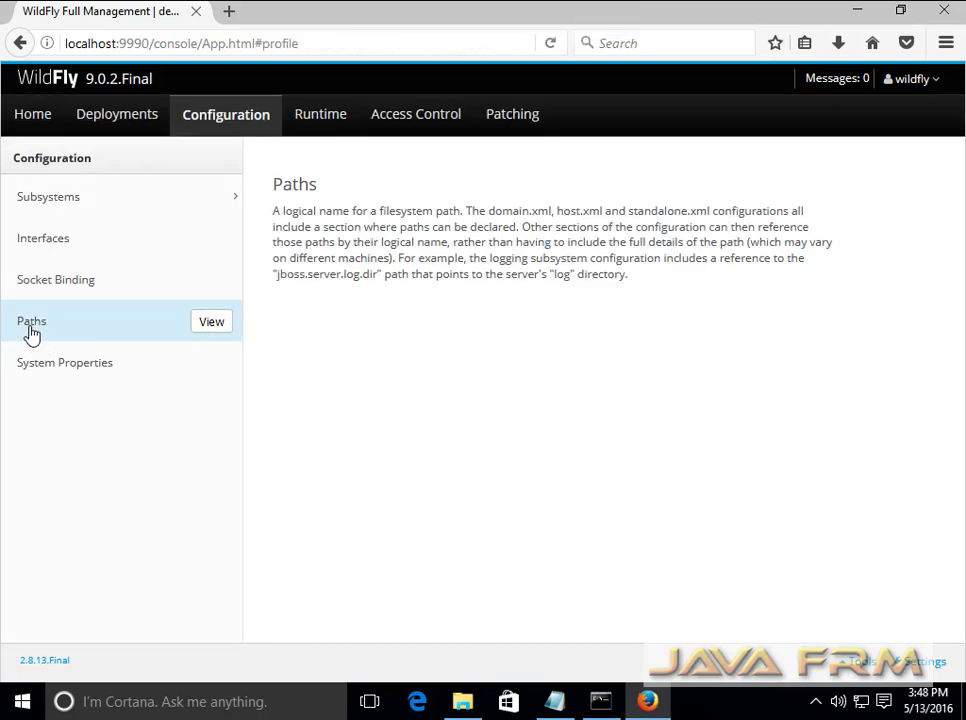
pyautogui.click(204, 333)
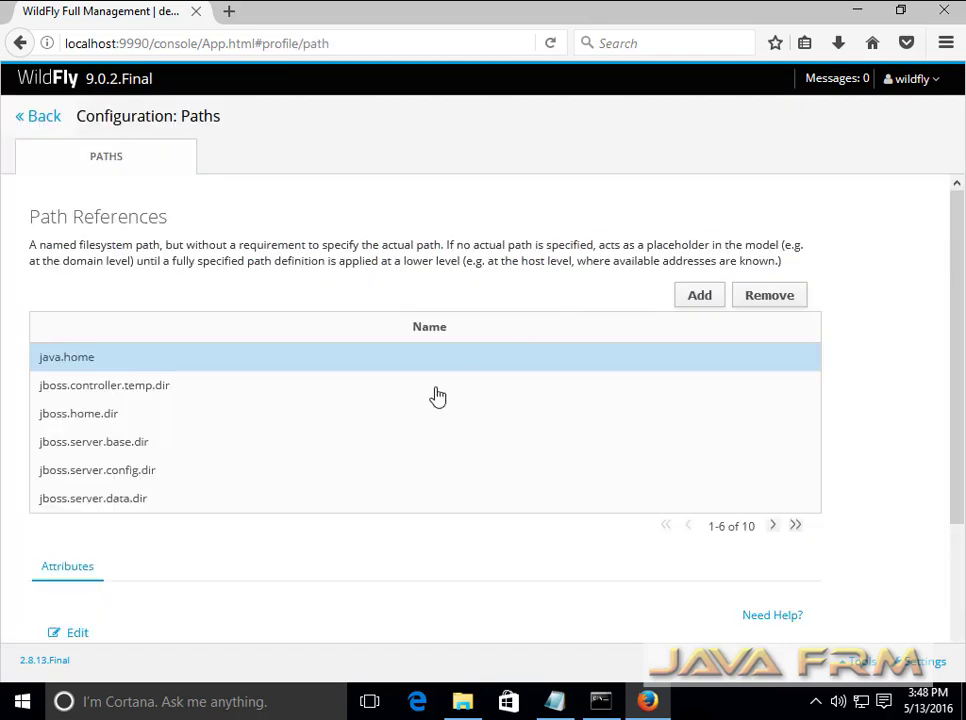
pyautogui.scroll(-2, 280, 418)
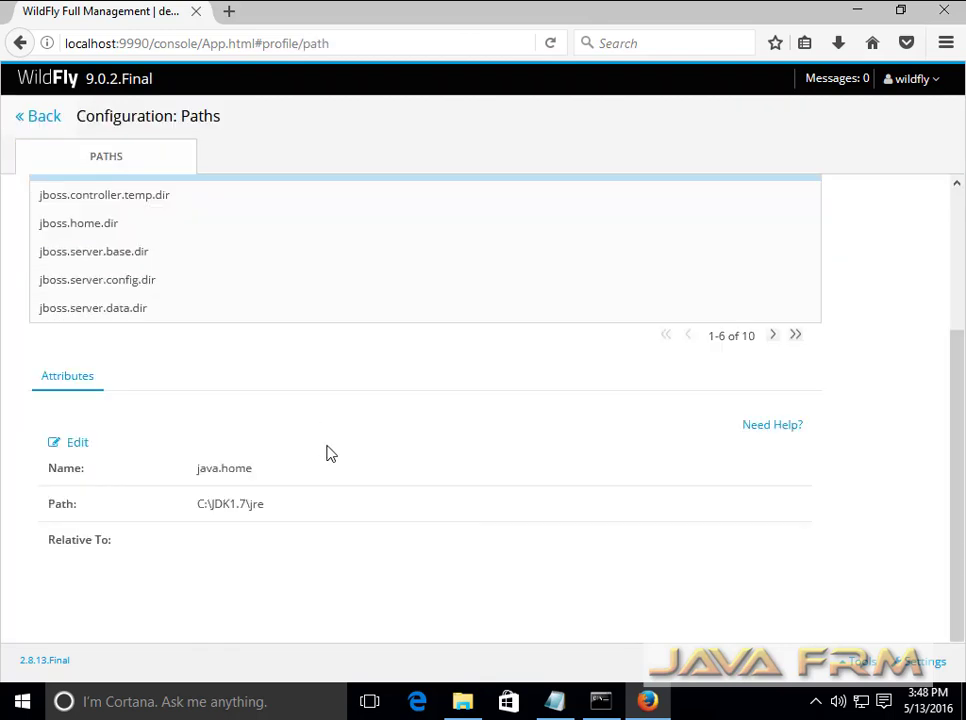
pyautogui.scroll(2, 320, 550)
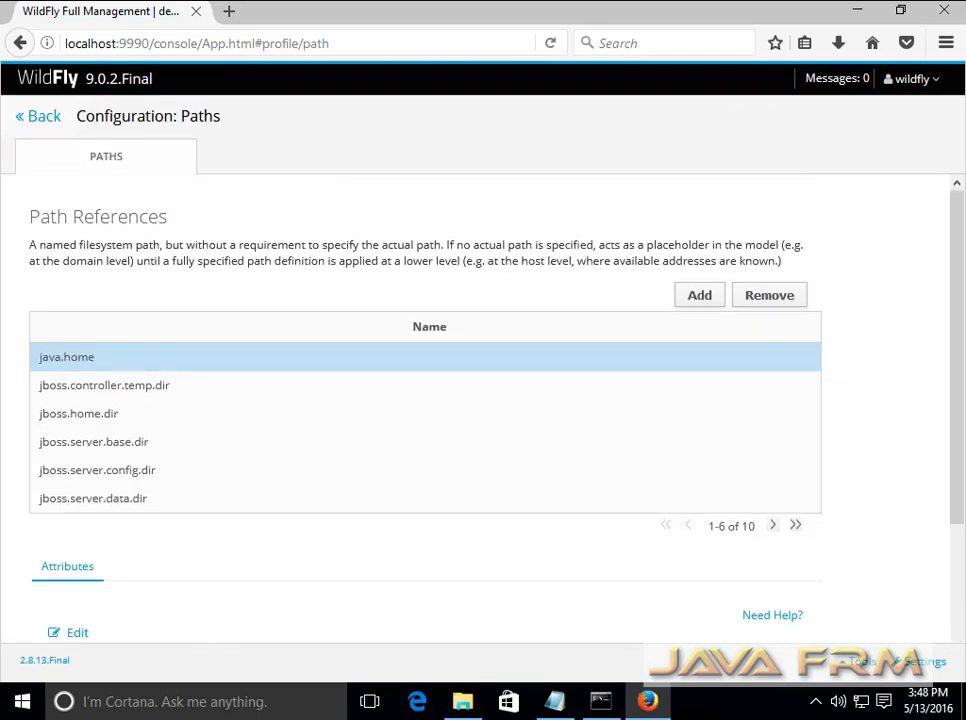
pyautogui.click(40, 116)
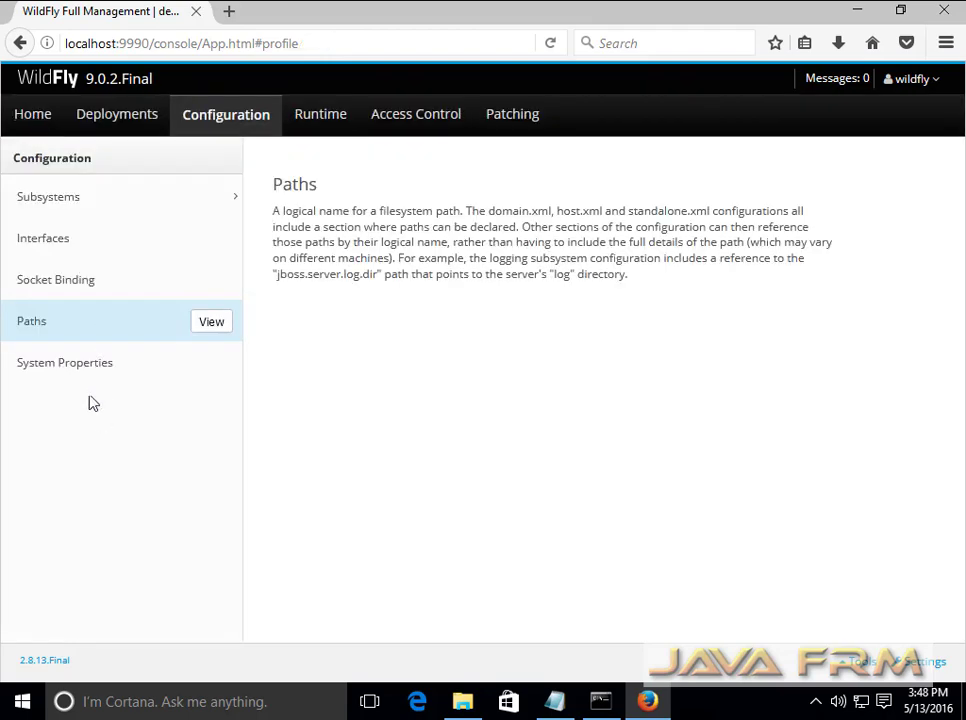
# Step: View the System Properties configuration, go back, and look at the Runtime page
pyautogui.click(79, 374)
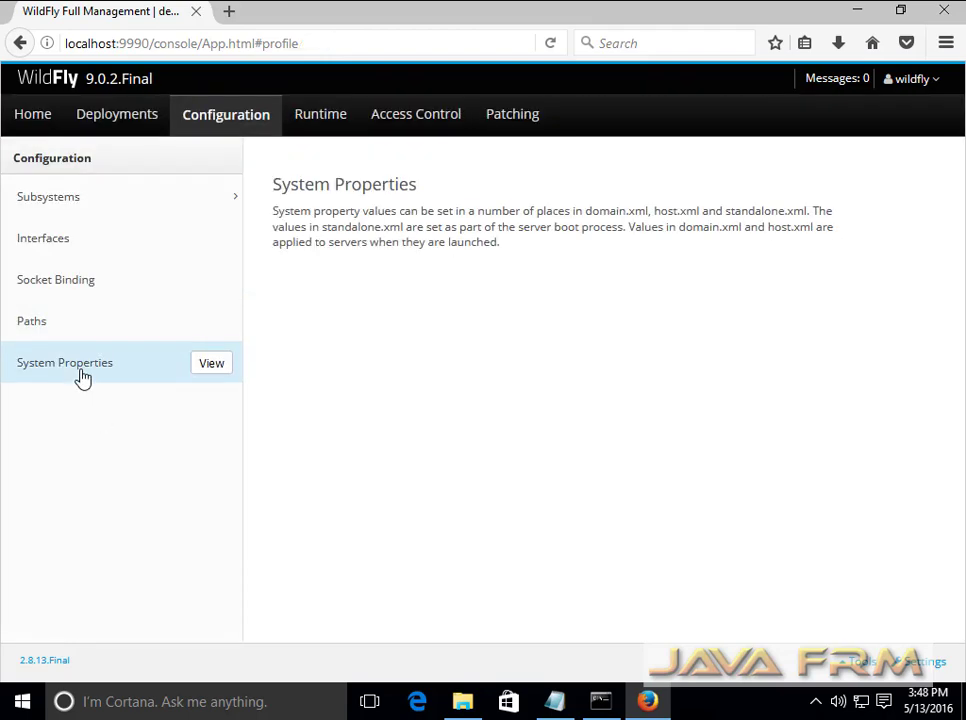
pyautogui.click(214, 366)
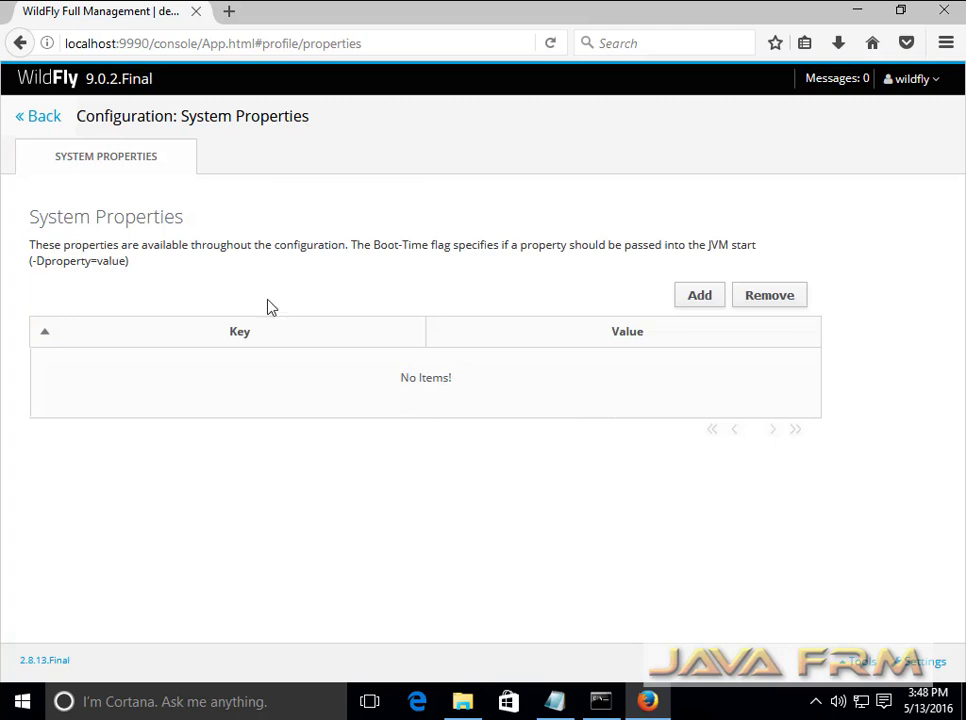
pyautogui.click(34, 120)
pyautogui.click(310, 120)
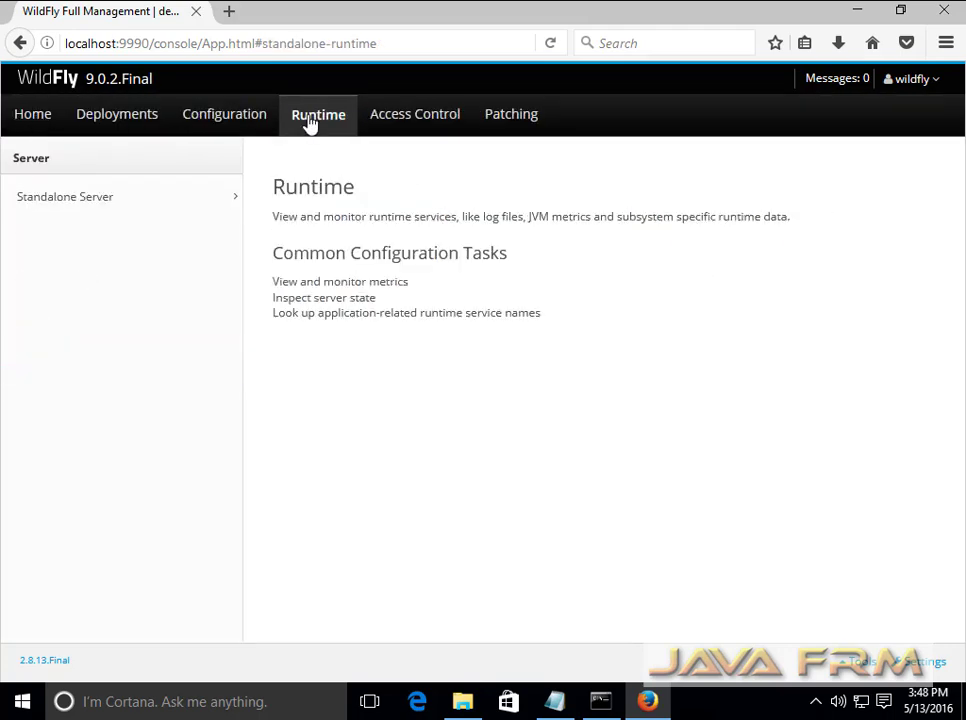
# Step: Go to Access Control, dismiss the Access Control Provider notice, and browse the Users, Groups and Roles categories
pyautogui.click(407, 124)
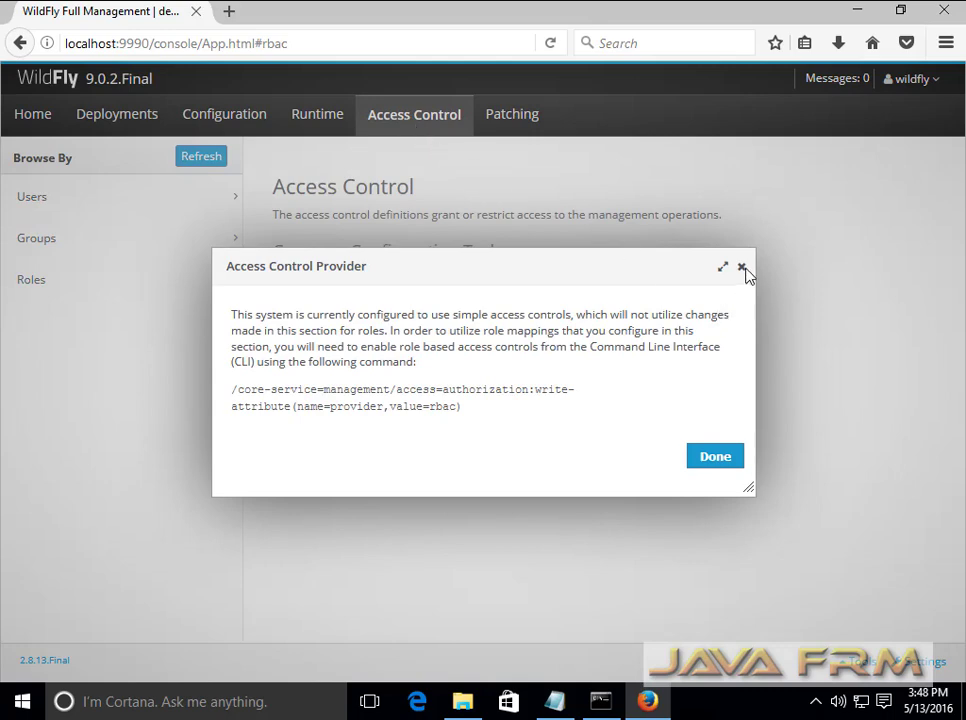
pyautogui.click(741, 267)
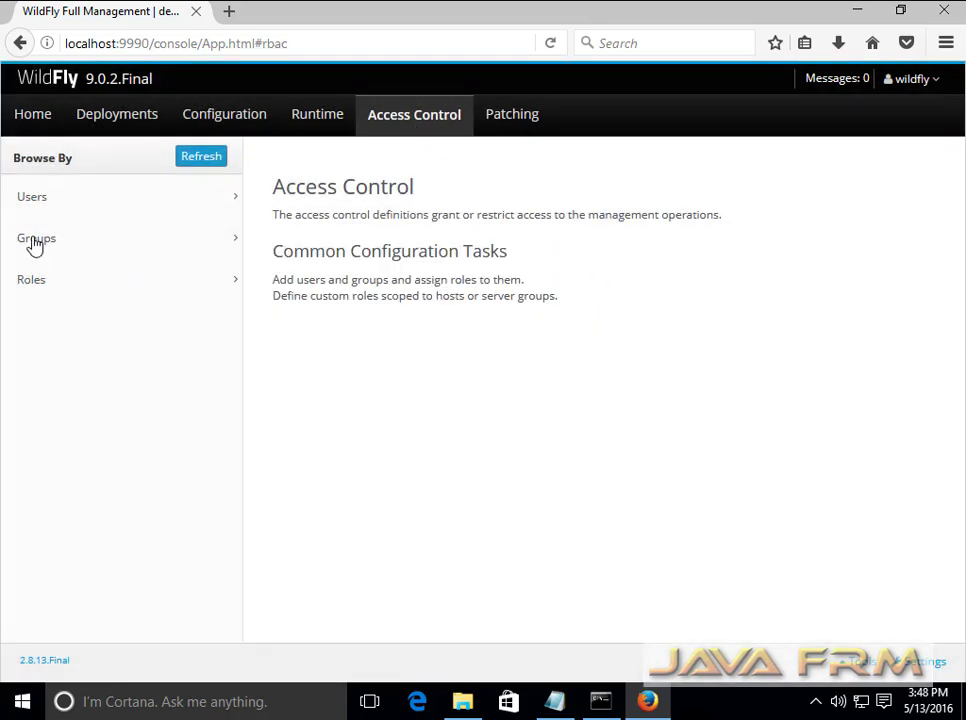
pyautogui.click(26, 198)
pyautogui.click(30, 240)
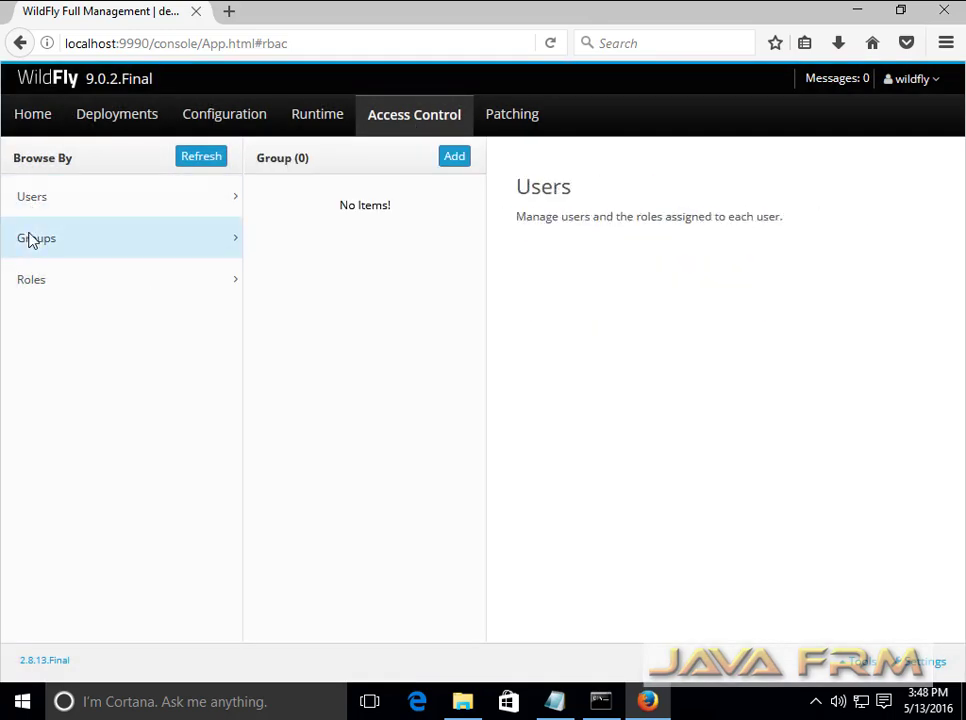
pyautogui.click(30, 281)
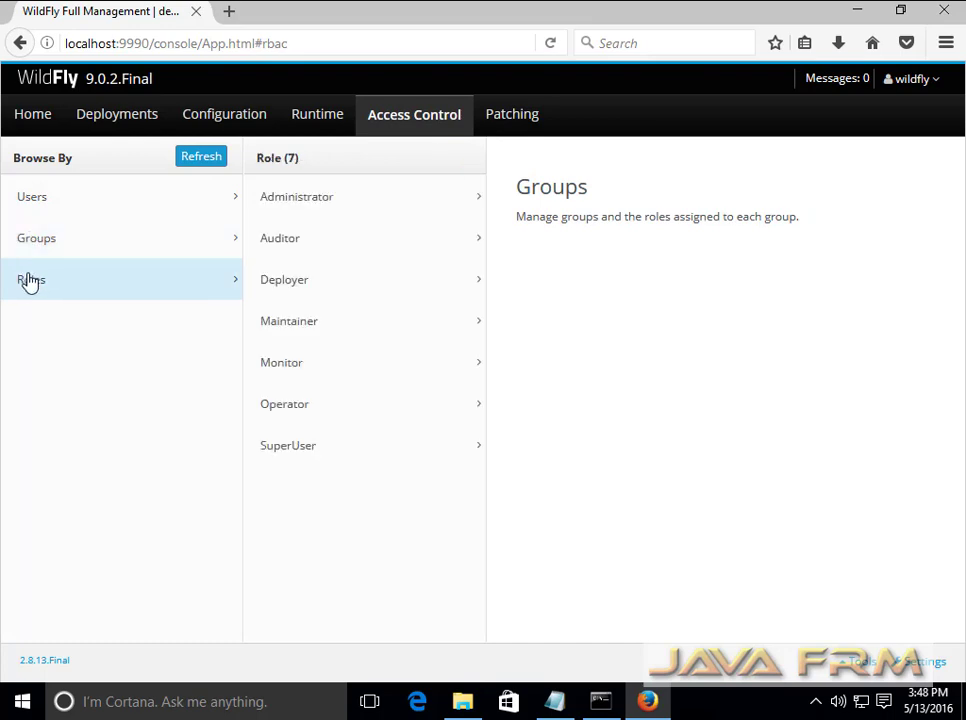
# Step: Read the descriptions of the Administrator, Auditor, Deployer, Maintainer and Monitor roles
pyautogui.click(298, 200)
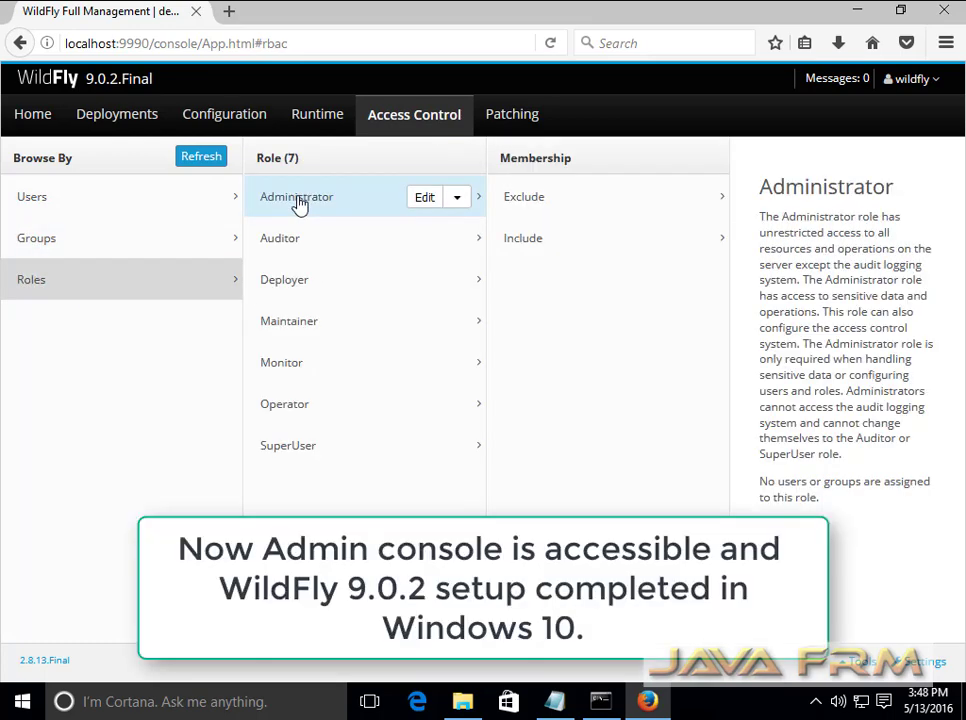
pyautogui.click(282, 246)
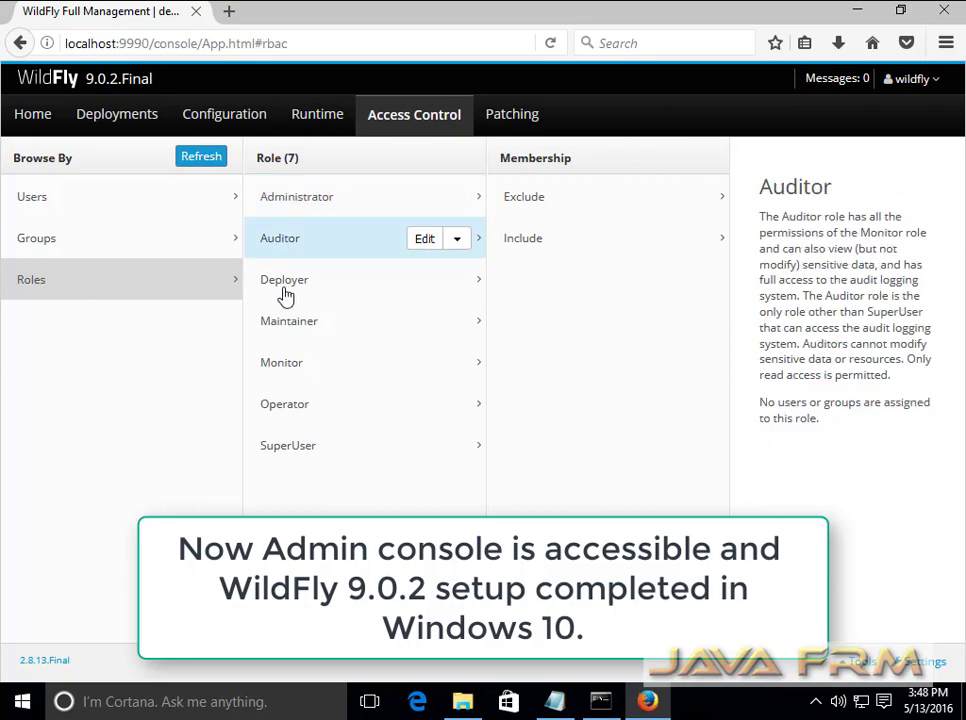
pyautogui.click(282, 298)
pyautogui.click(288, 330)
pyautogui.click(281, 368)
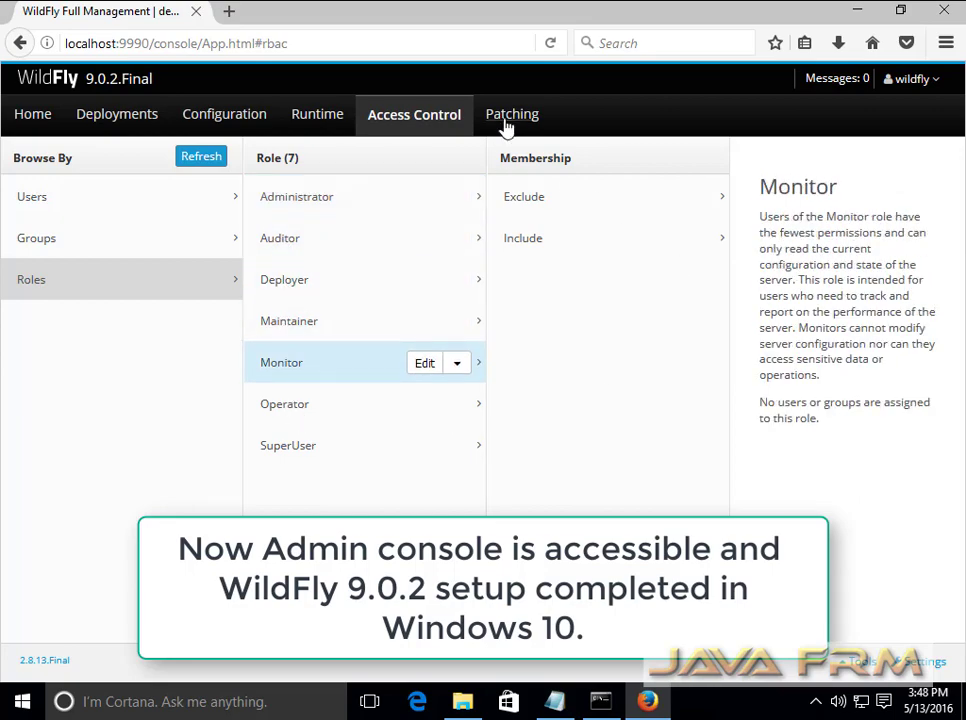
# Step: Look through the Patch Management page, then view the console Settings and close them without changes
pyautogui.click(508, 118)
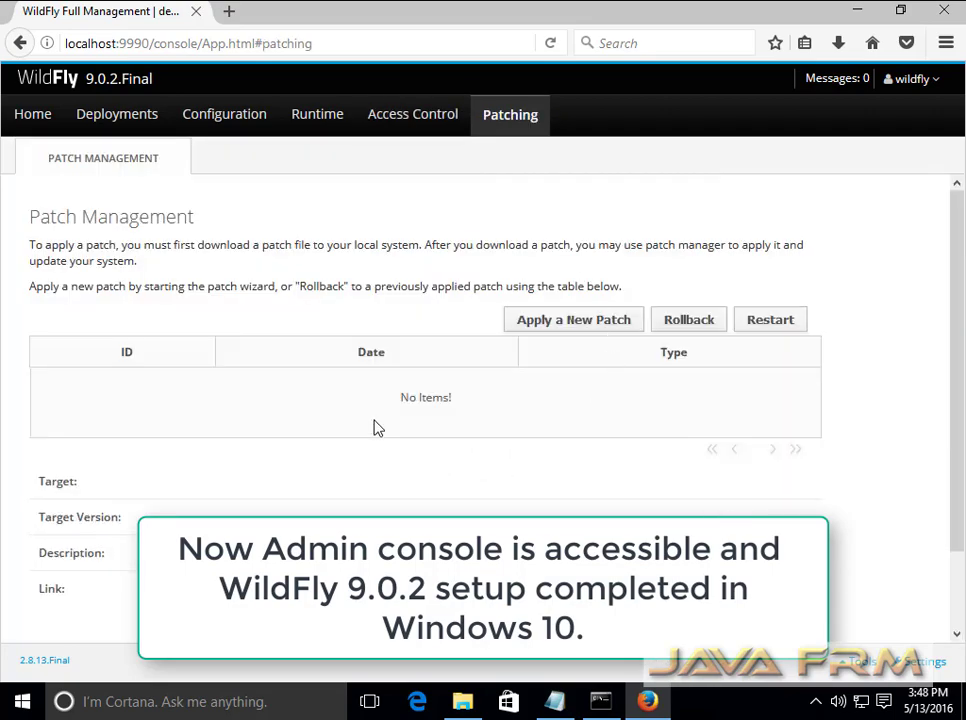
pyautogui.scroll(-2, 376, 427)
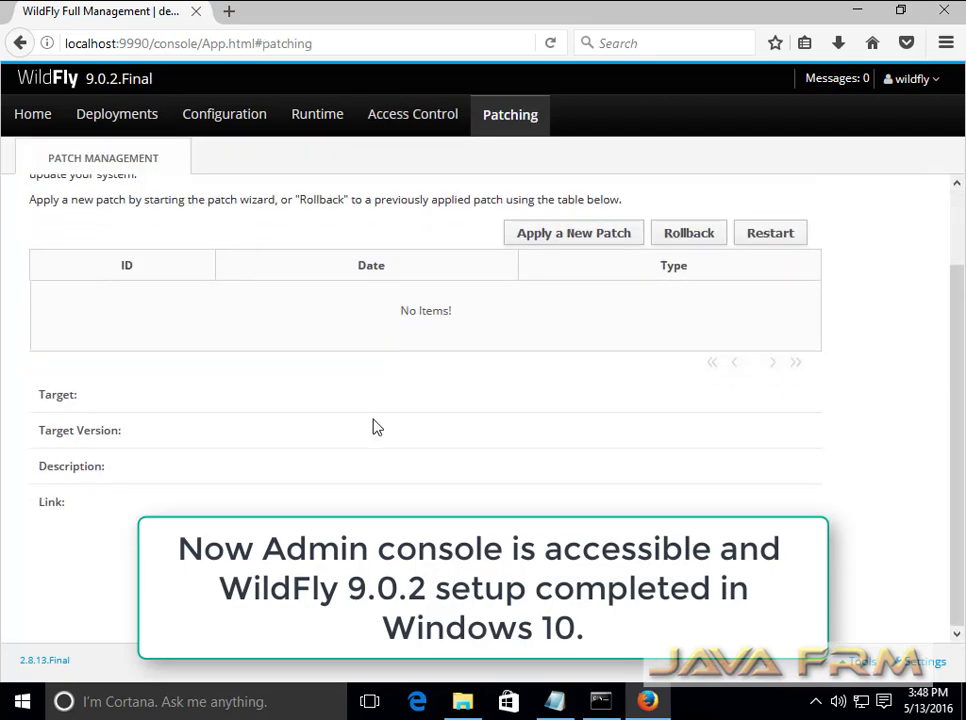
pyautogui.click(922, 664)
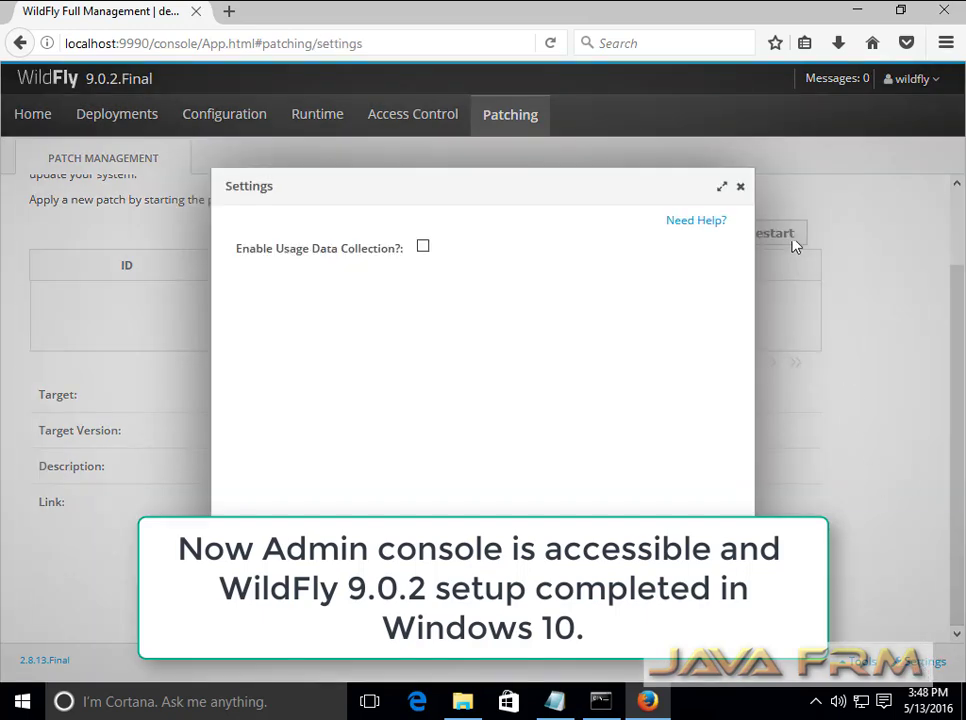
pyautogui.click(740, 187)
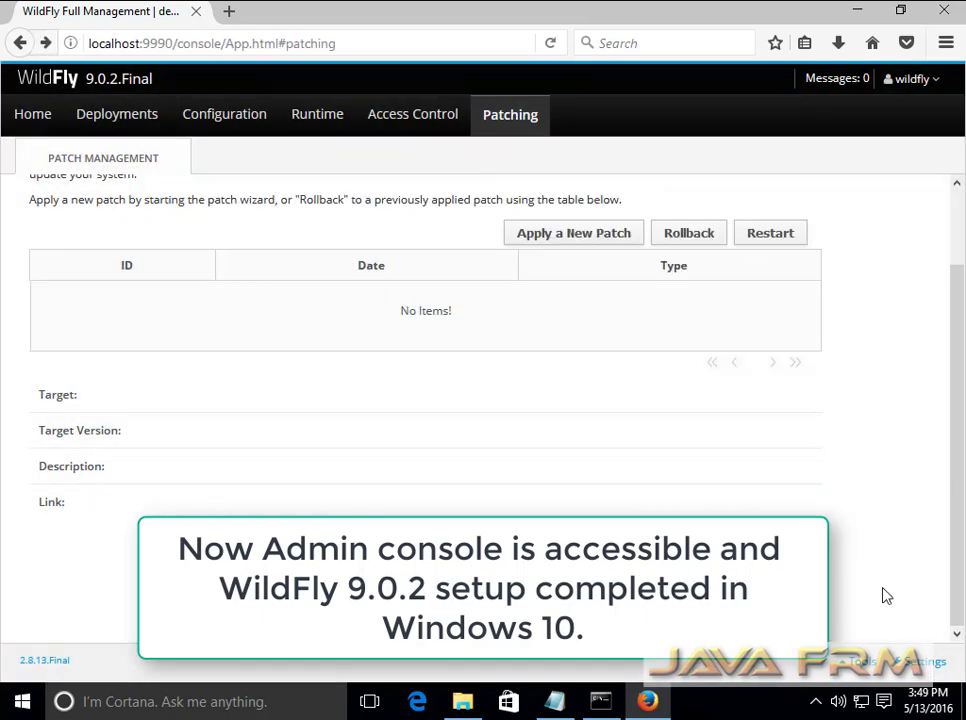
# Step: Open the Management Model browser from the console tools and examine the root node's data
pyautogui.click(864, 665)
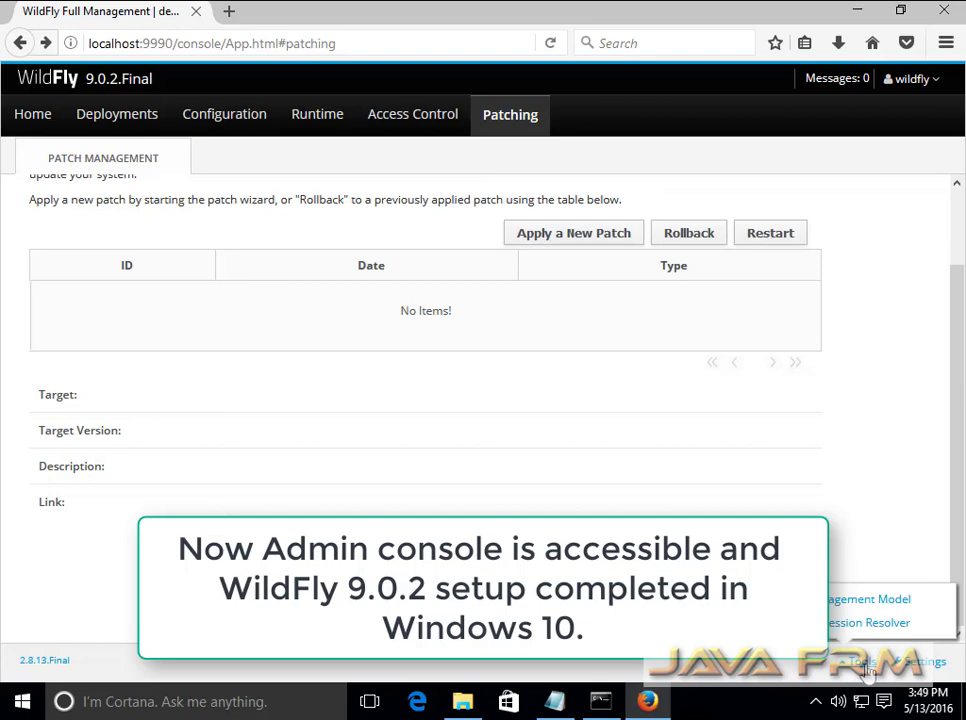
pyautogui.click(880, 602)
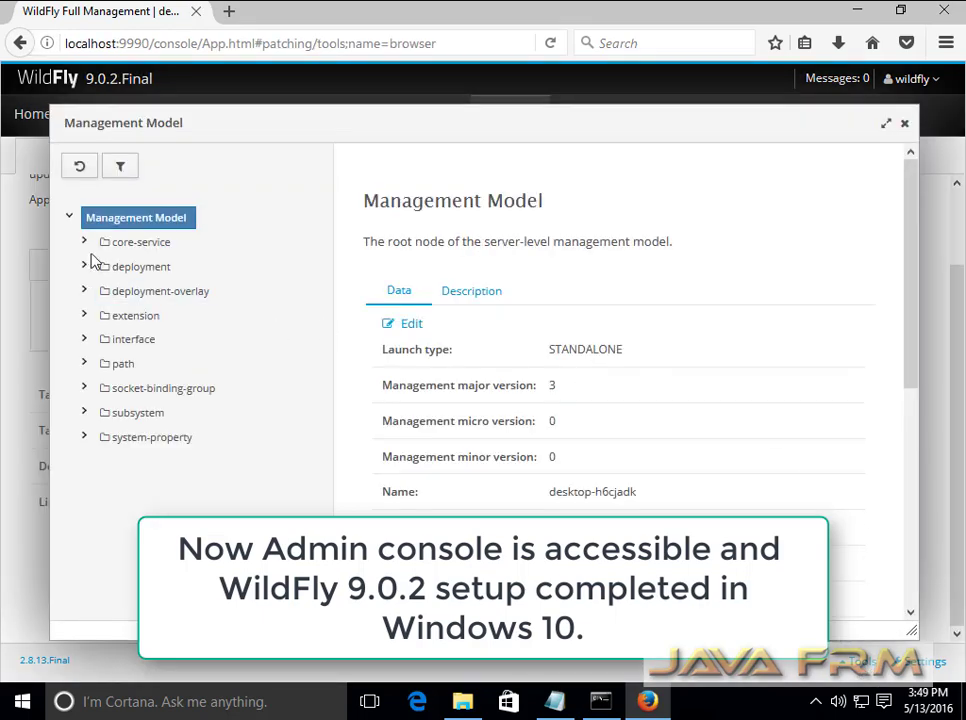
pyautogui.scroll(-5, 550, 470)
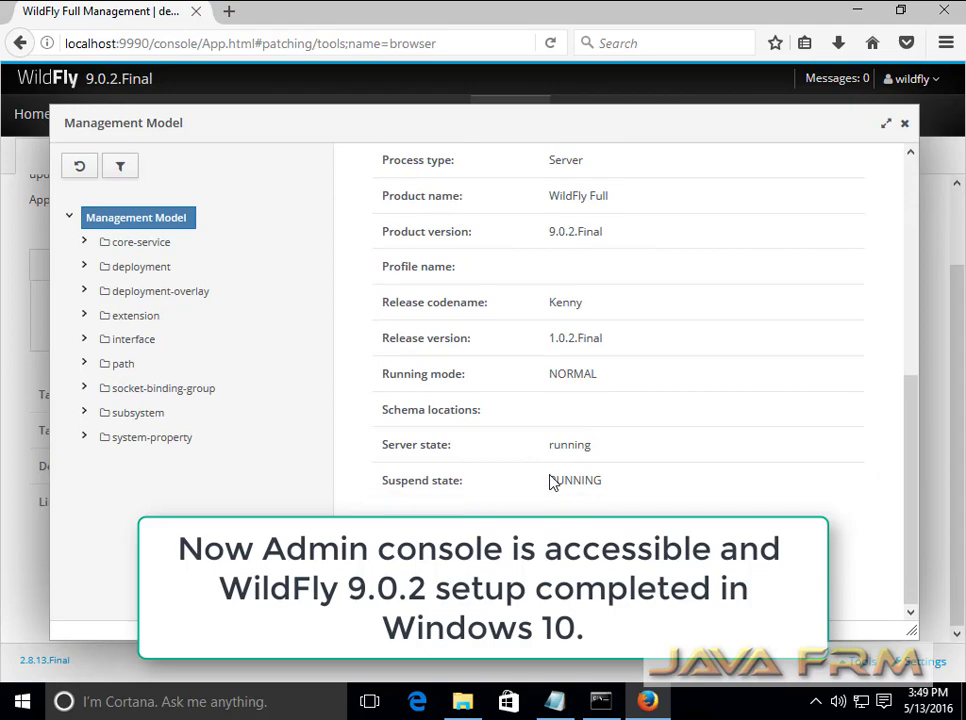
pyautogui.scroll(5, 553, 482)
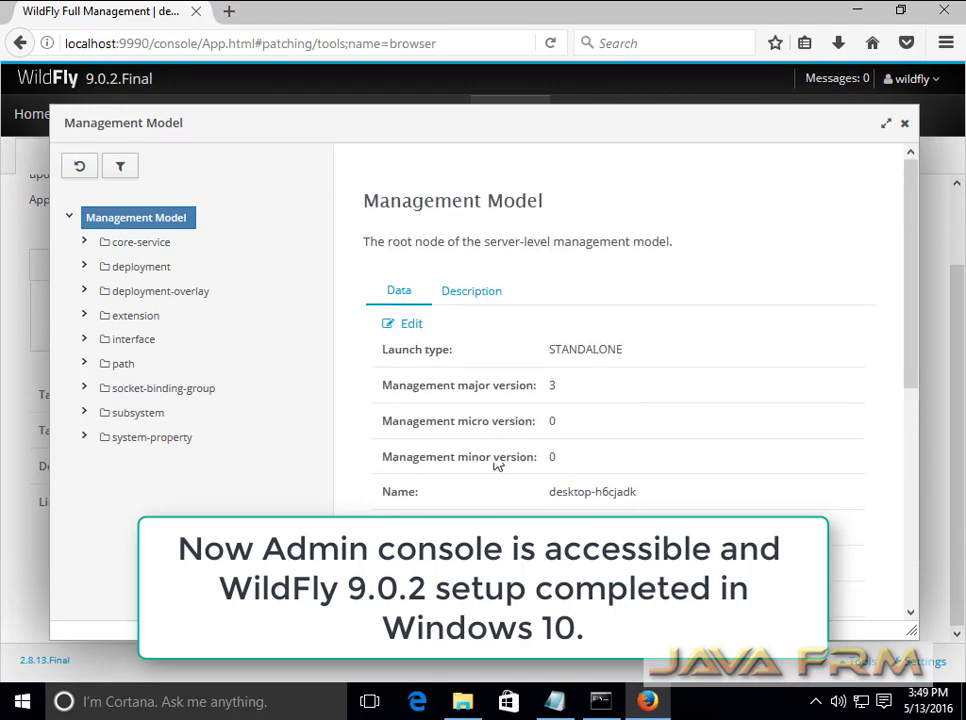
# Step: Inspect the core-service, deployment, deployment-overlay, interface and socket-binding-group nodes of the management model, then close the browser window
pyautogui.click(84, 243)
pyautogui.click(84, 244)
pyautogui.click(84, 268)
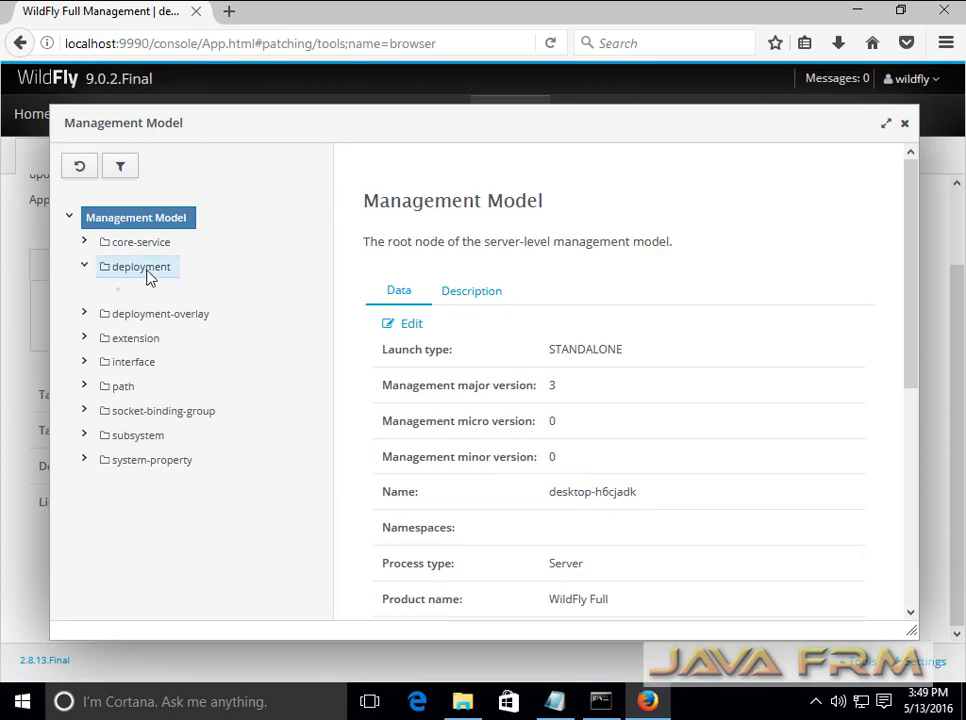
pyautogui.click(143, 267)
pyautogui.click(135, 316)
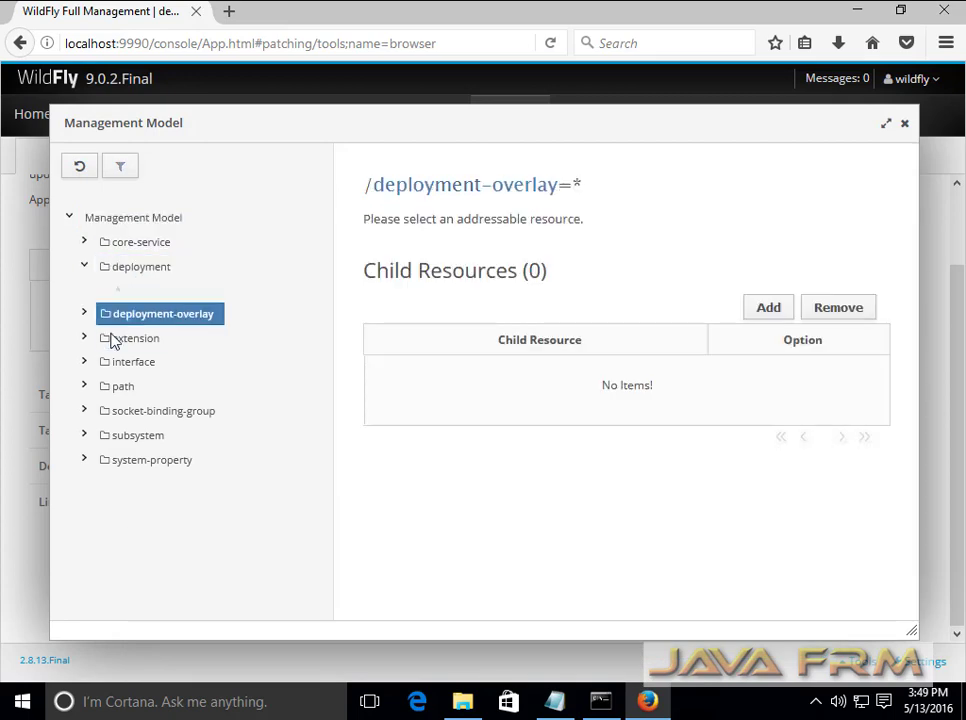
pyautogui.click(128, 362)
pyautogui.click(145, 411)
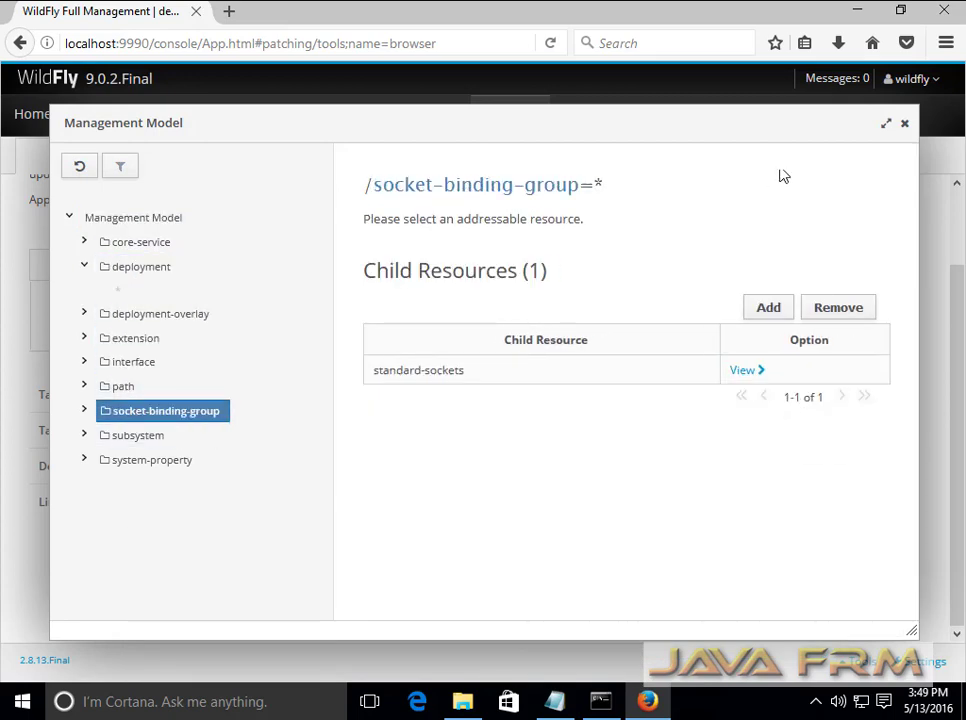
pyautogui.click(904, 123)
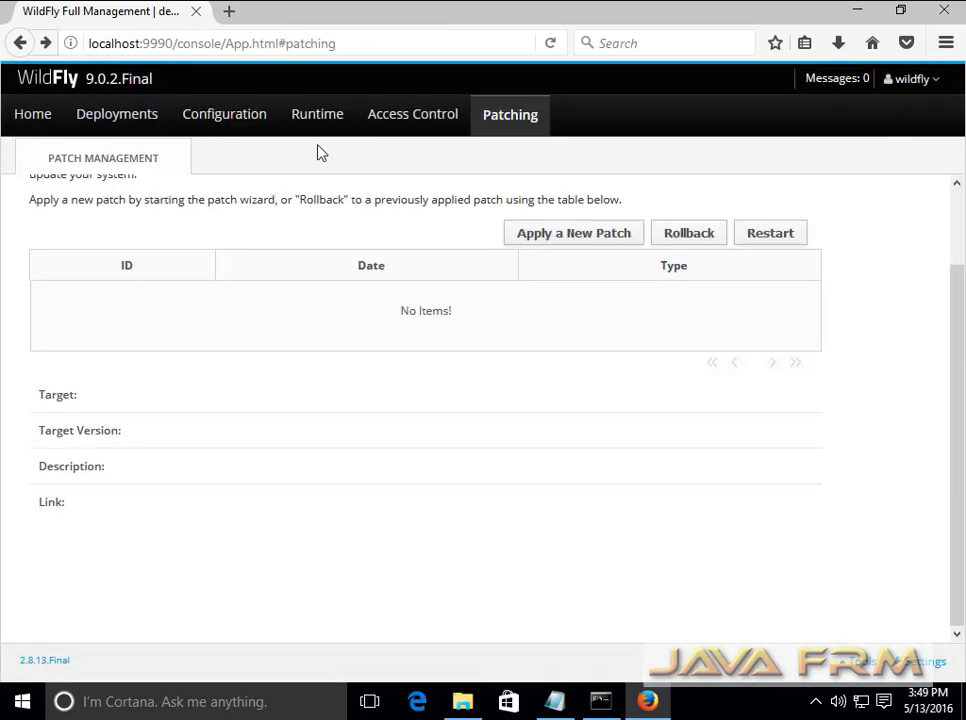